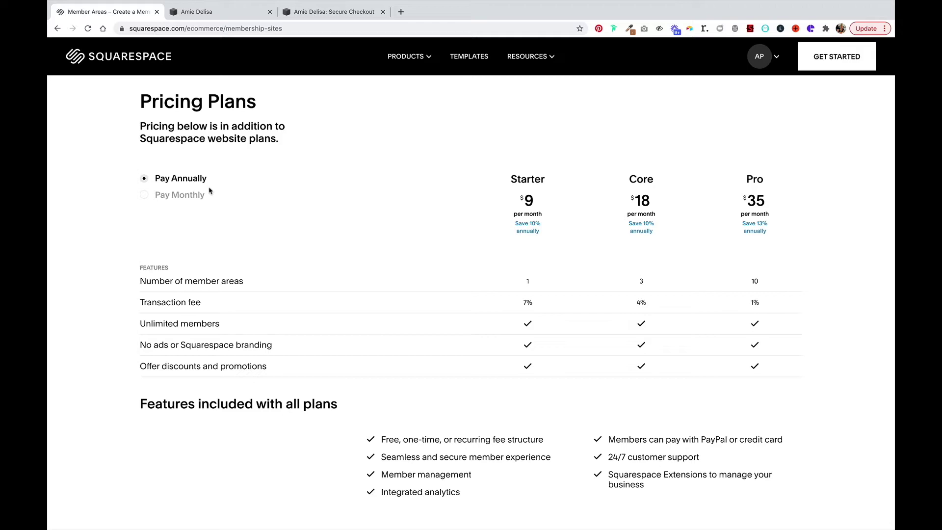
Open the site's Member Areas settings from the site editor.
left_click(218, 15)
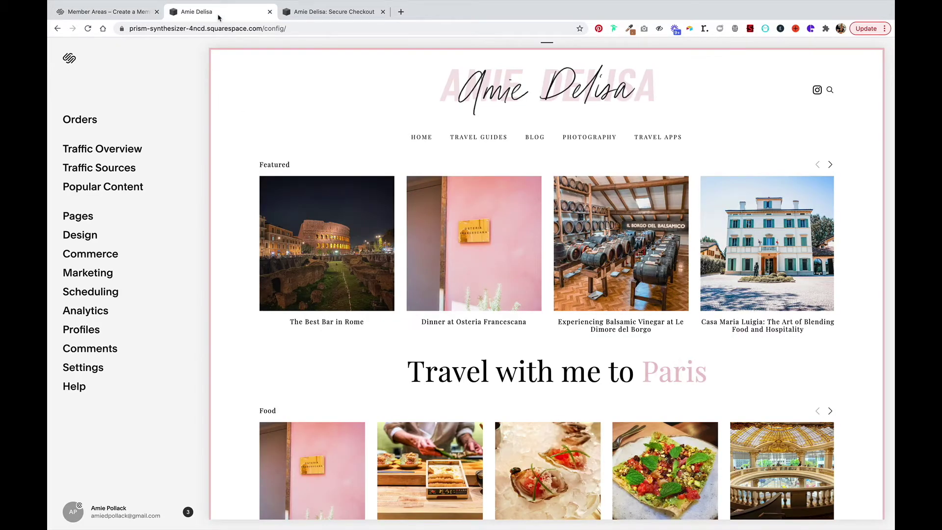
left_click(94, 369)
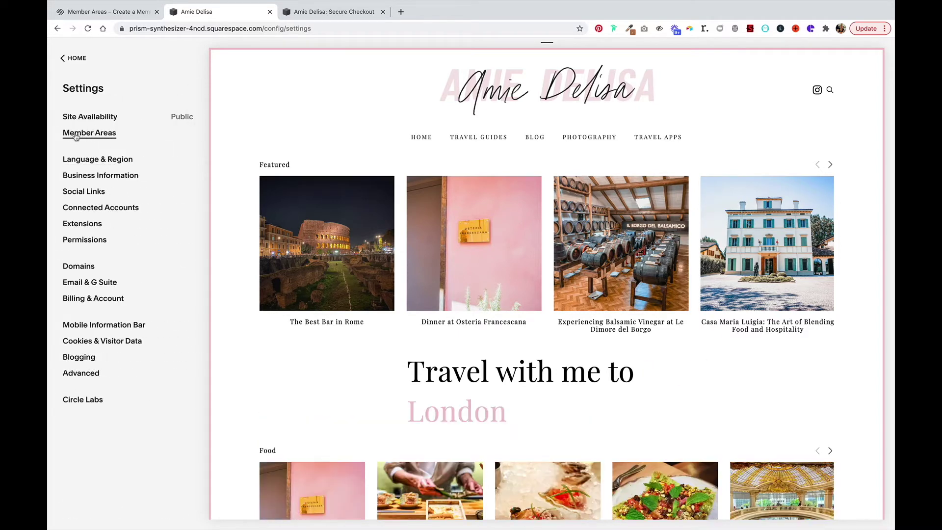
left_click(104, 133)
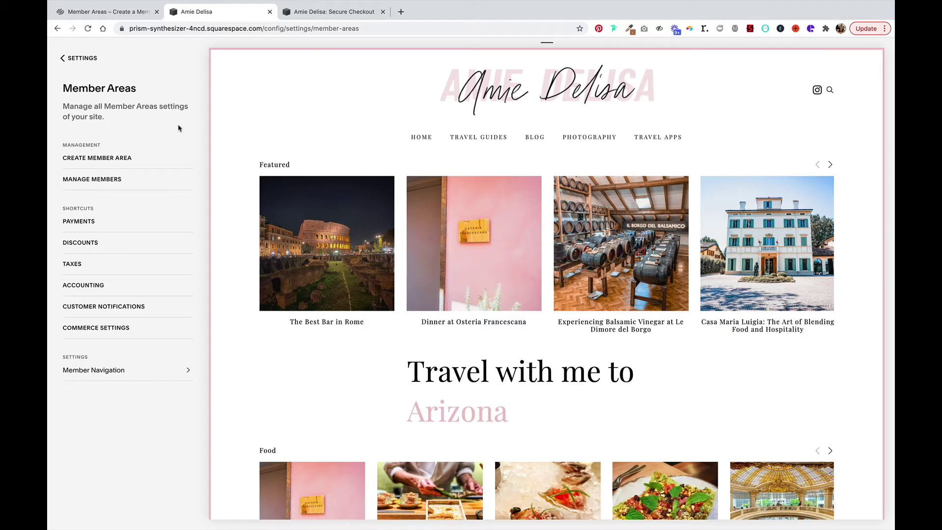
Return to the Pages panel and scroll to its empty Member Areas section.
left_click(78, 59)
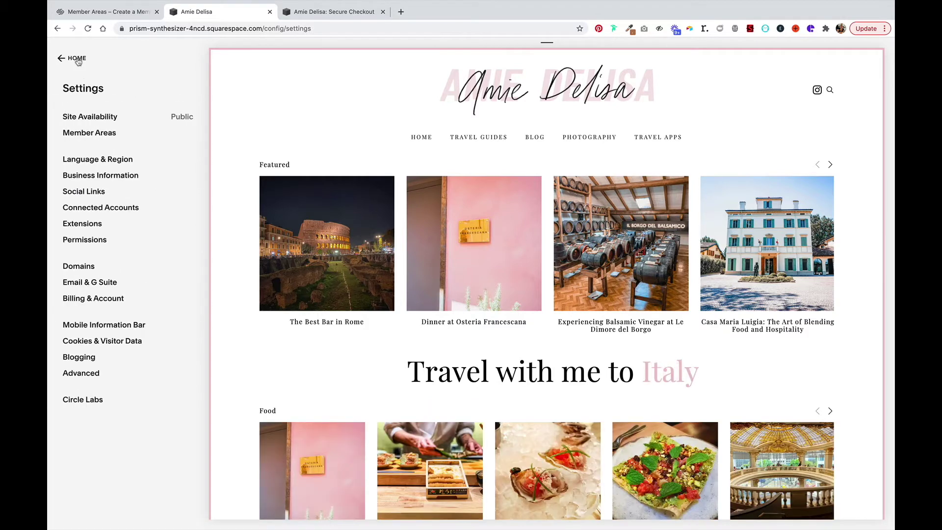
left_click(77, 59)
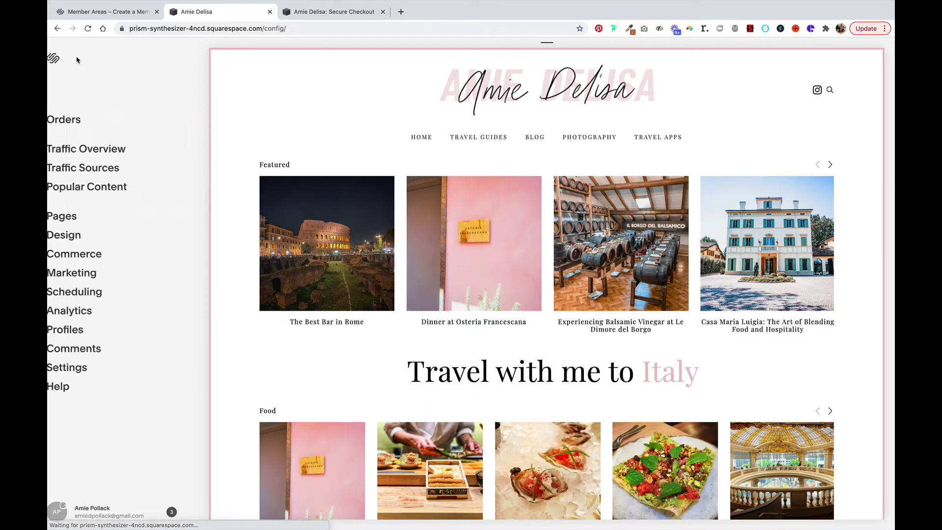
left_click(79, 216)
scroll(105, 309, "down", 4)
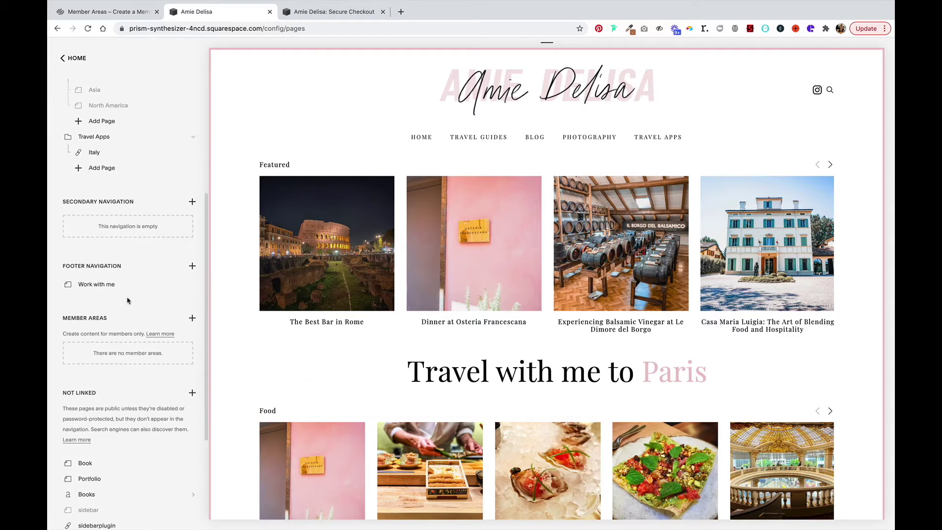
Create a 'Travel Club' member area with a recurring $1,500.00 fee billed every 3 months.
left_click(191, 318)
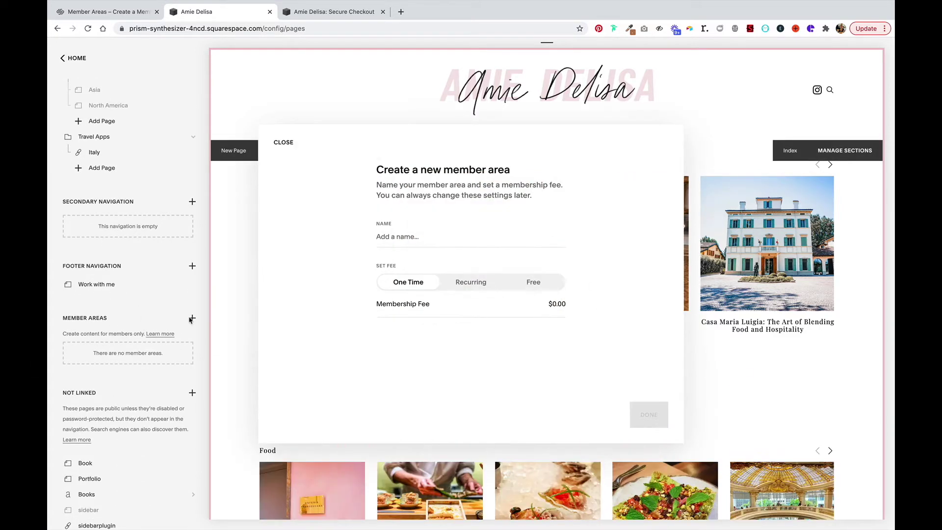
left_click(459, 236)
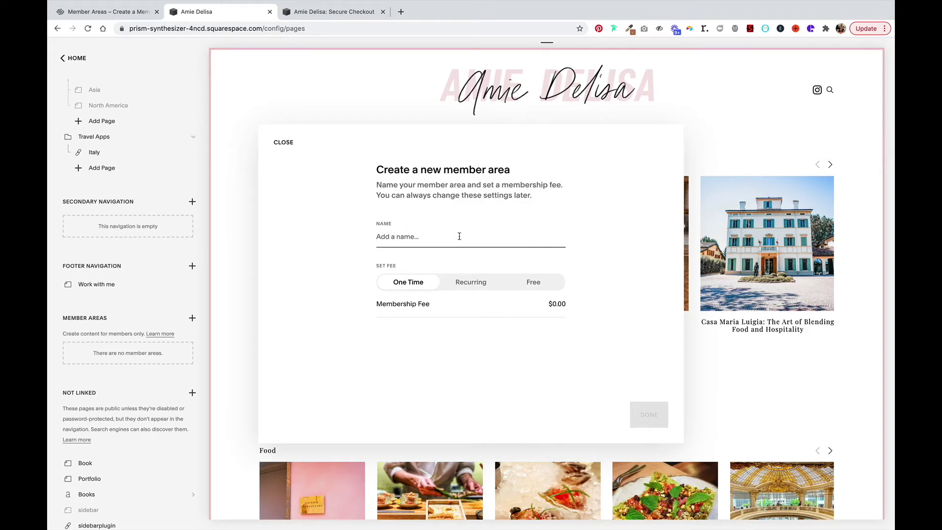
type("Travel Club")
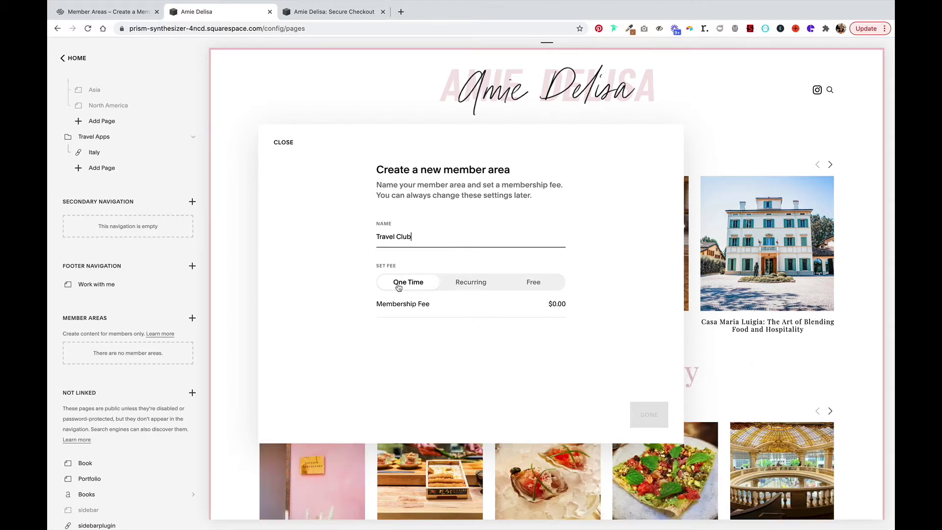
left_click(474, 282)
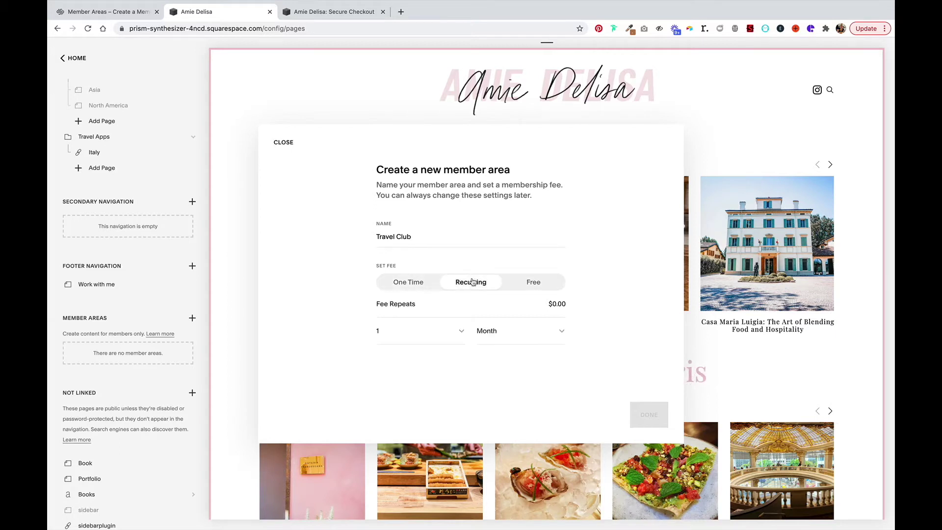
left_click(555, 304)
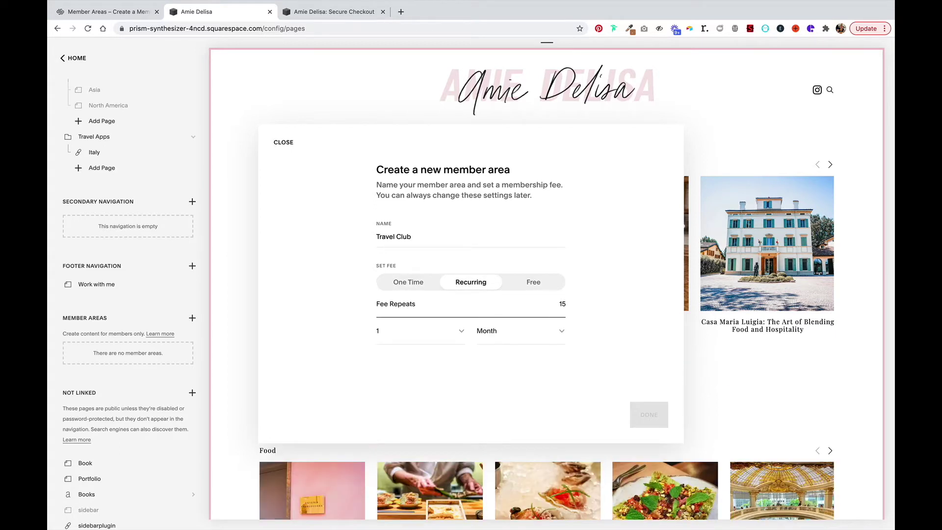
left_click(595, 355)
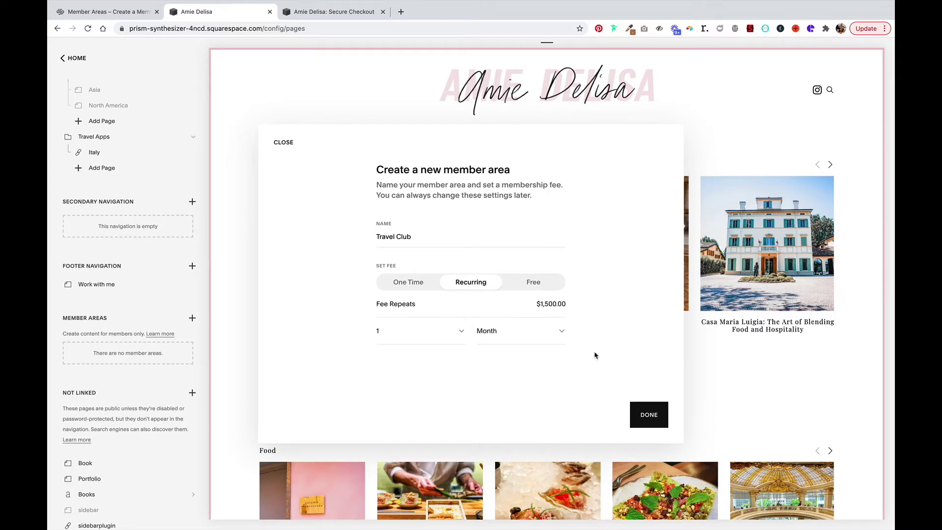
left_click(425, 330)
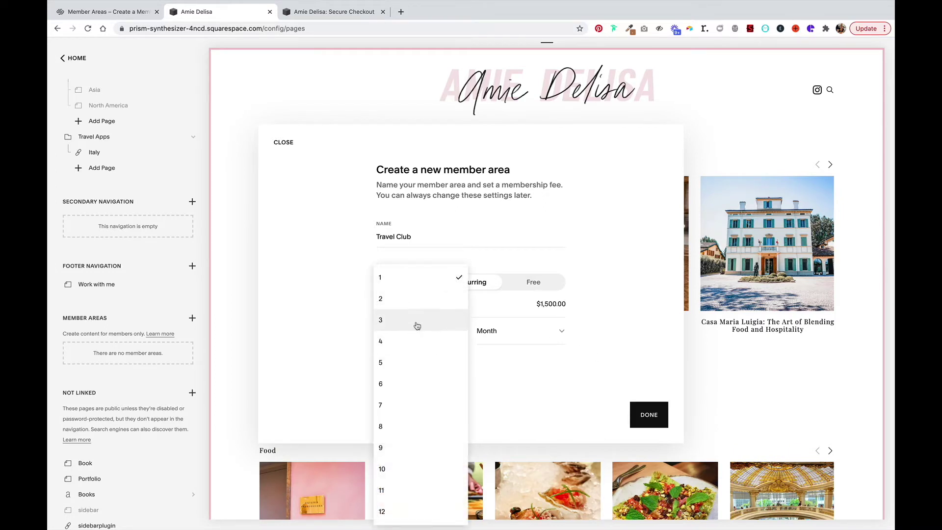
left_click(417, 322)
left_click(555, 330)
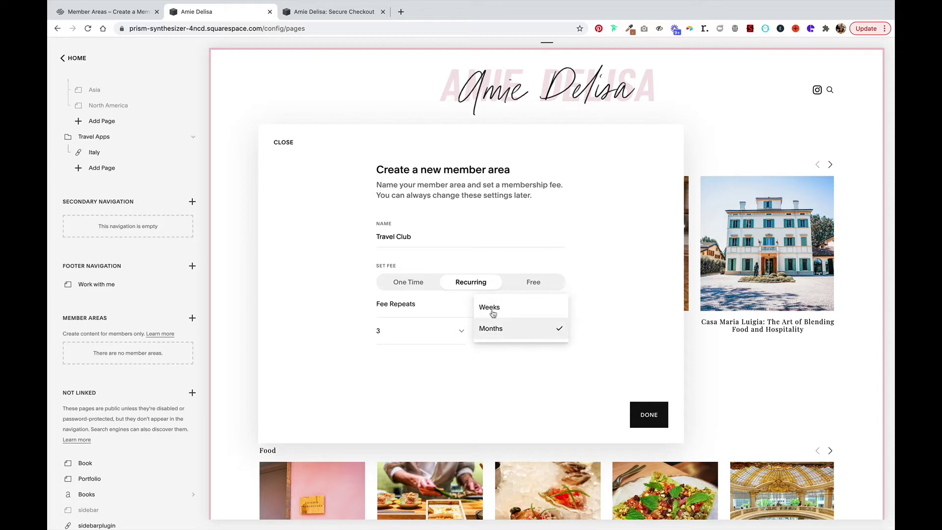
left_click(543, 328)
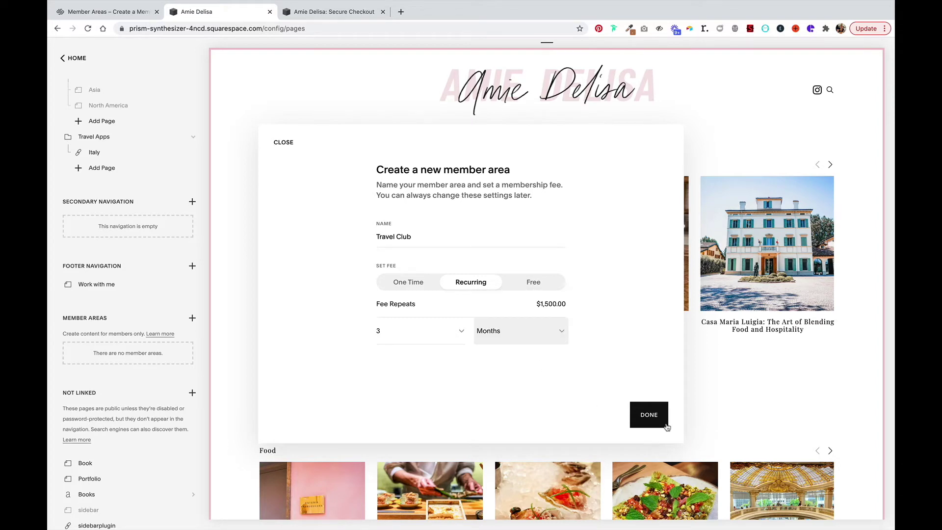
left_click(652, 417)
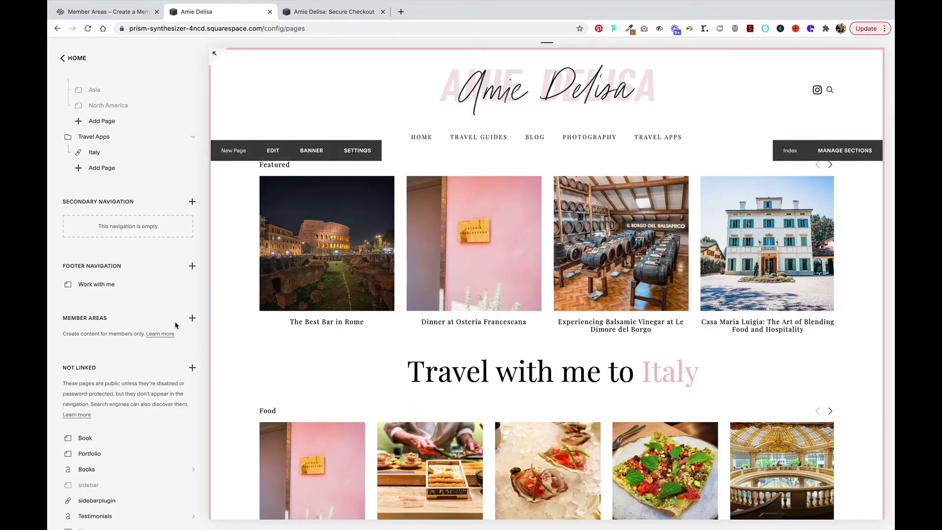
Save a Travel Club description about bespoke destinations every three months with 3 hotel nights and food.
left_click(177, 348)
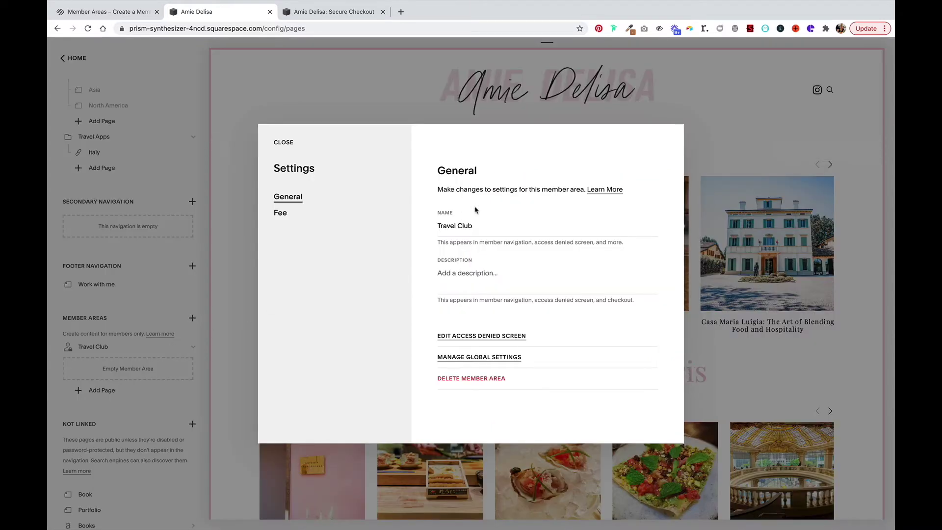
left_click(465, 288)
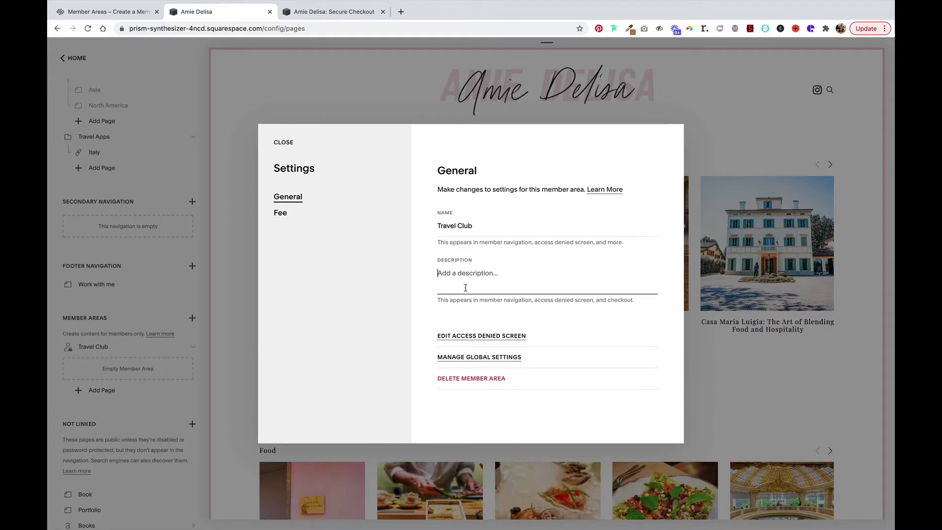
type("This")
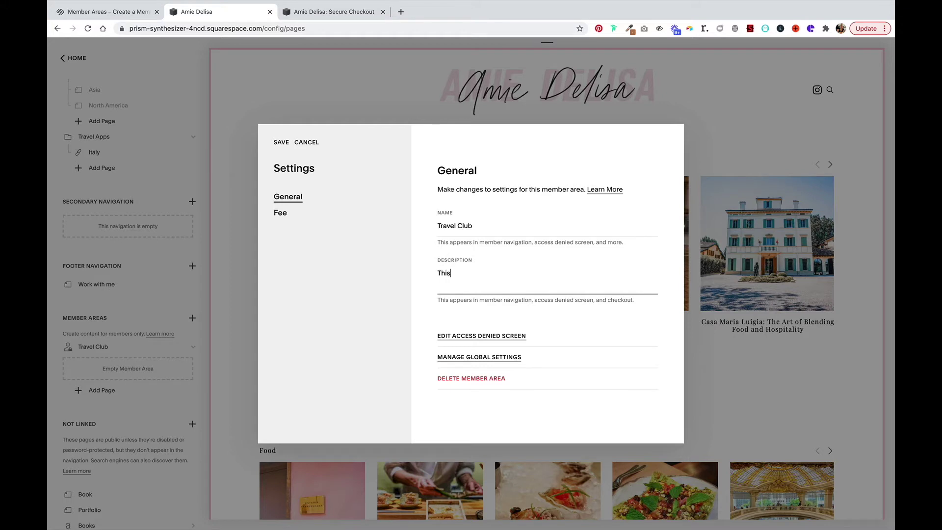
type(" travel club visits bespoke")
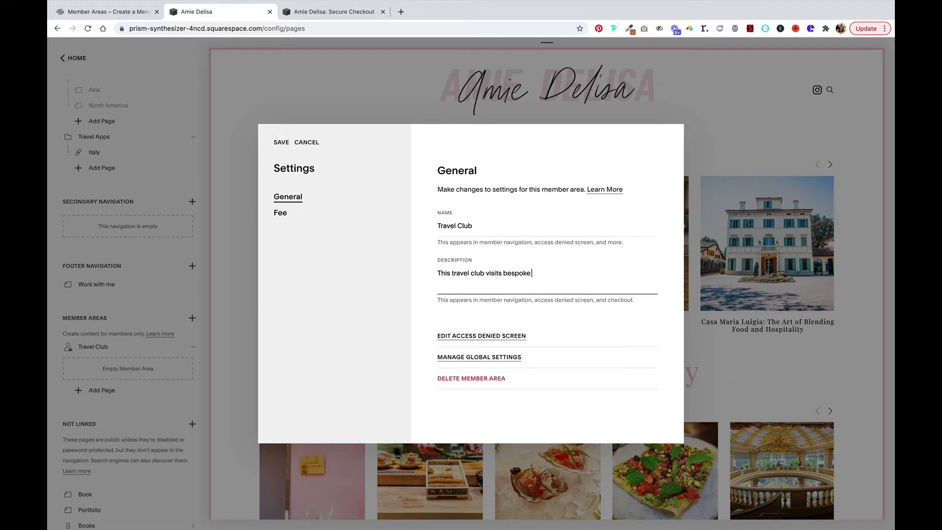
type(" destinations every three mont")
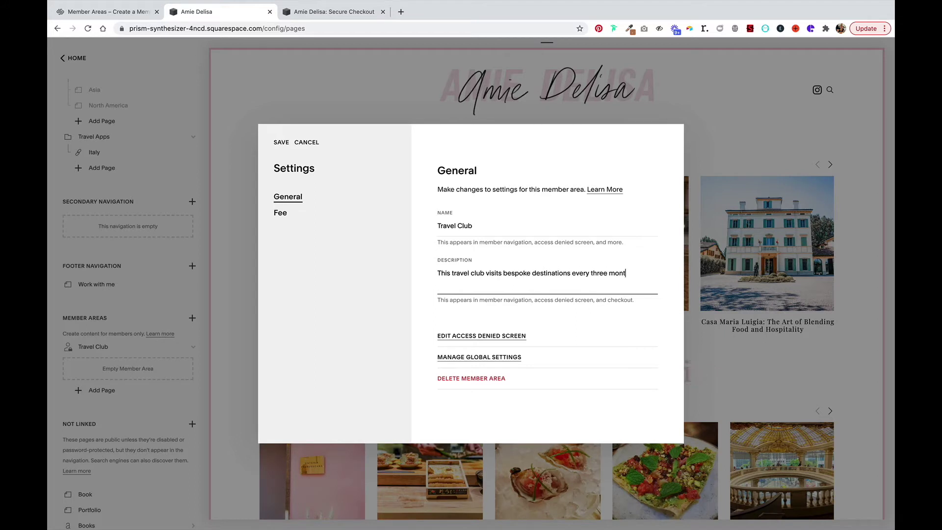
type("hs. Cost")
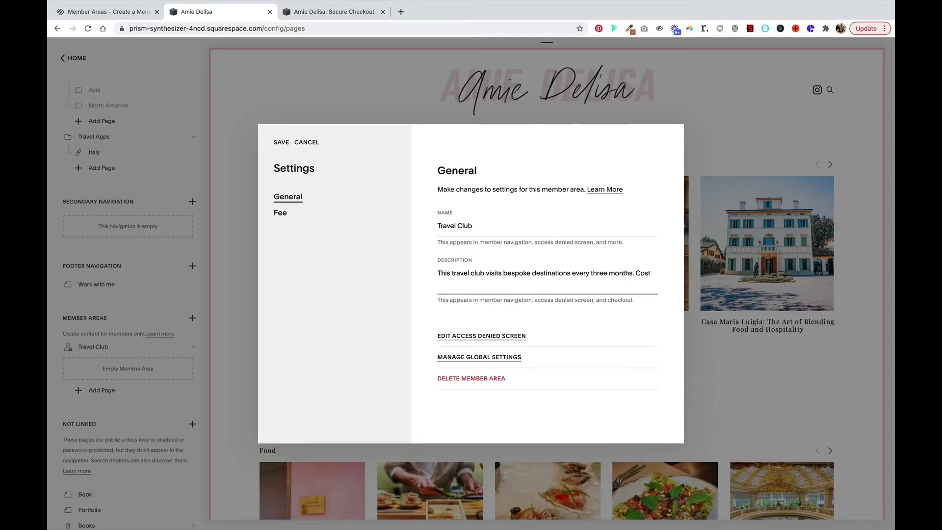
type(" includes 3 nights in a hotel and food.")
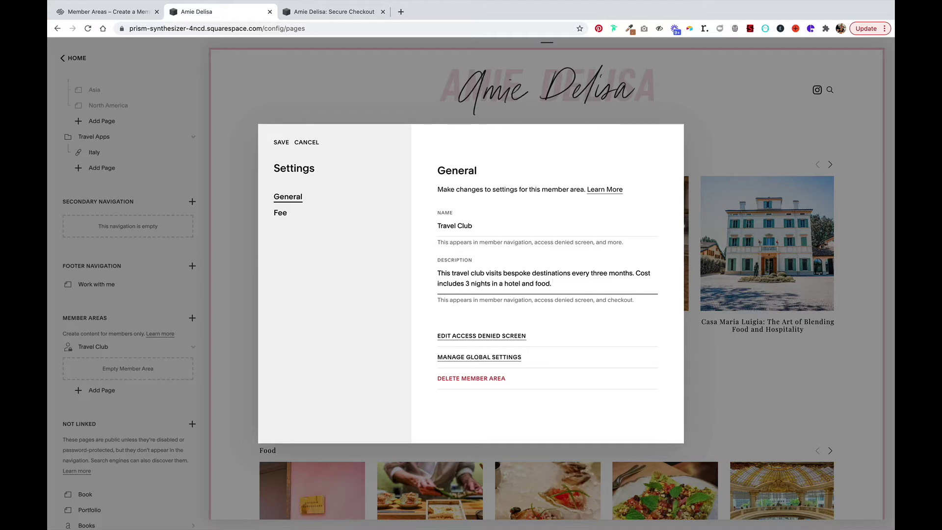
left_click(280, 143)
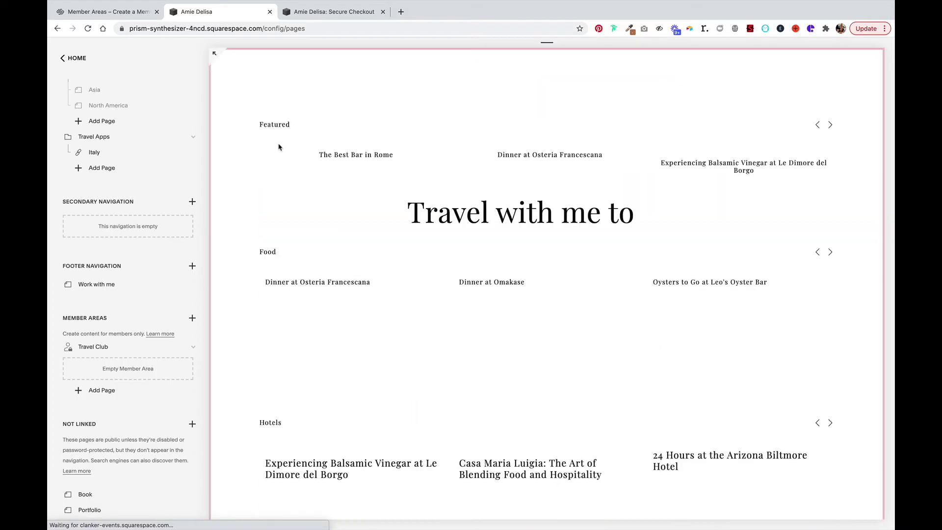
Reopen the Travel Club settings to review its Fee and General tabs.
left_click(180, 347)
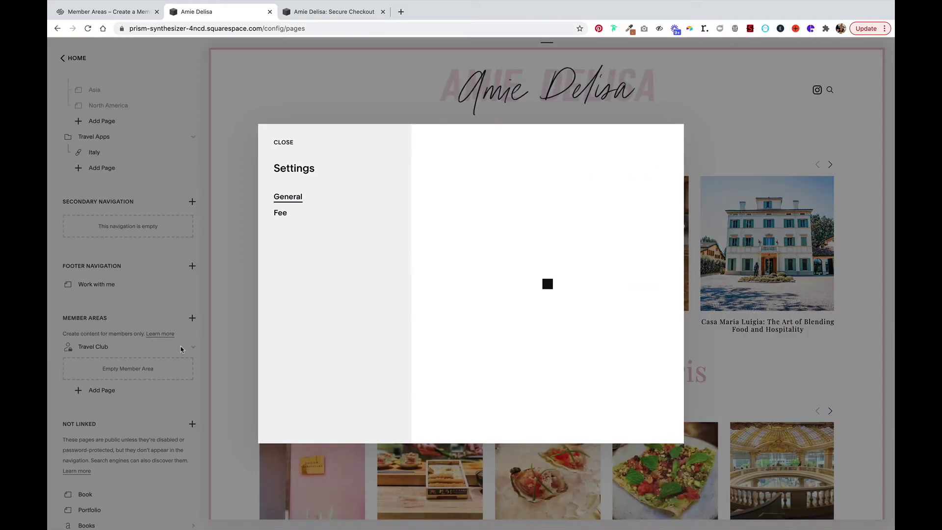
left_click(280, 214)
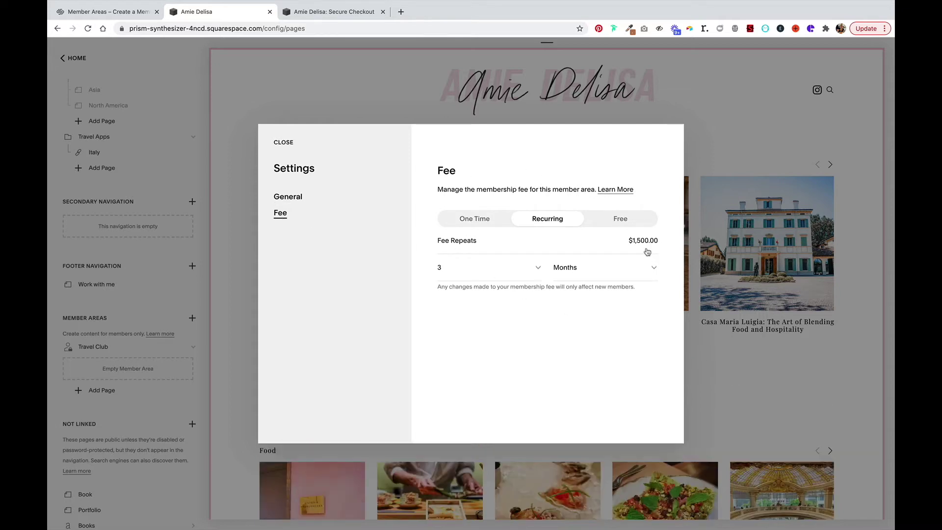
left_click(288, 199)
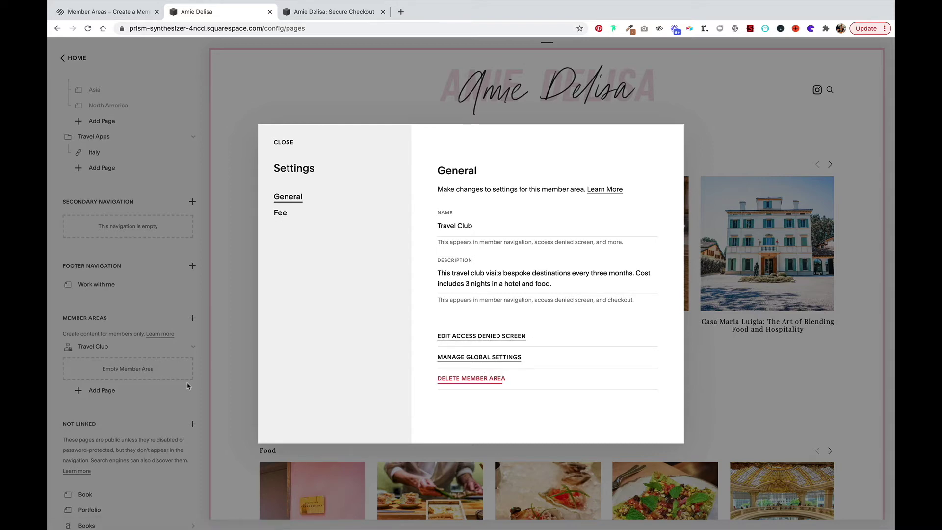
Add a blank 'Travel Club' page and move it to the end of the primary navigation.
left_click(163, 362)
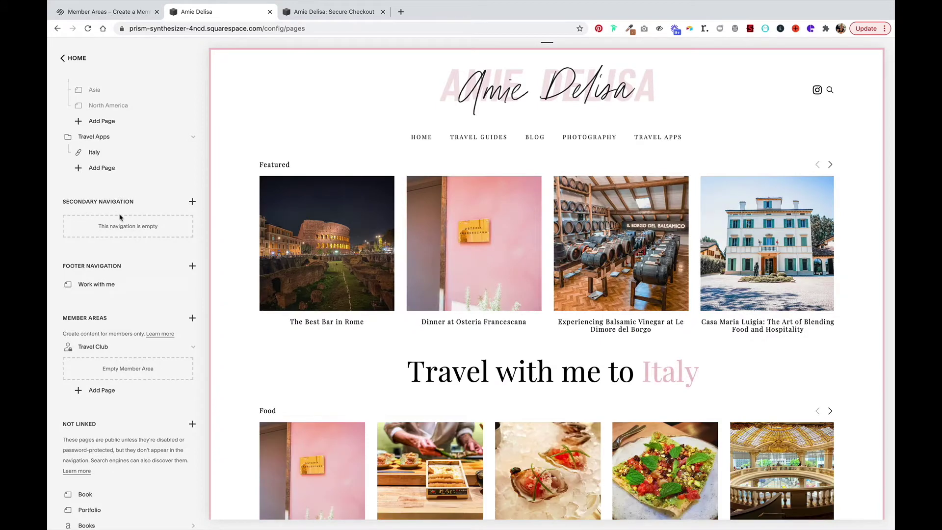
scroll(94, 165, "up", 5)
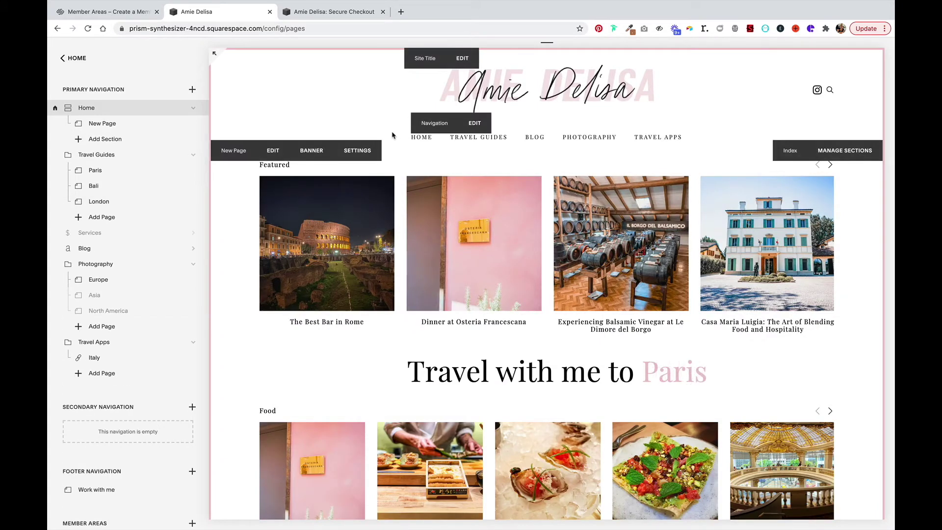
left_click(192, 89)
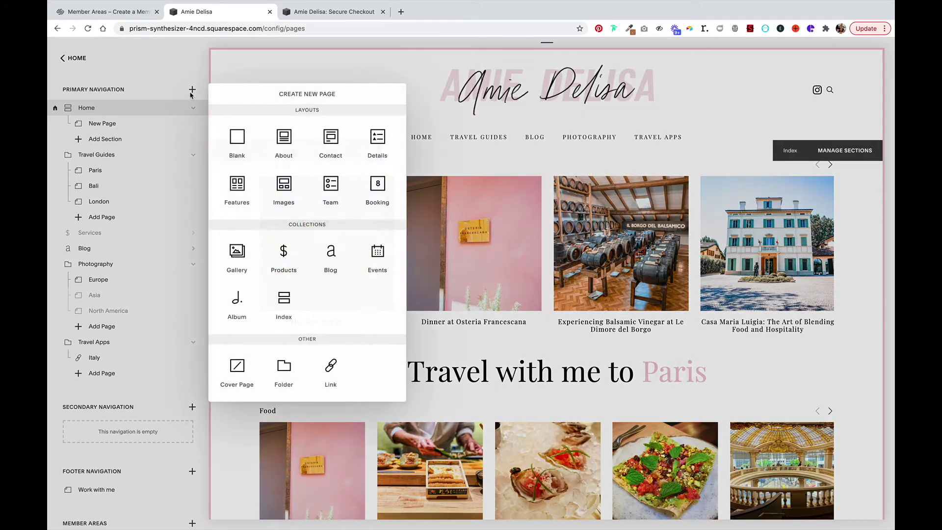
left_click(236, 139)
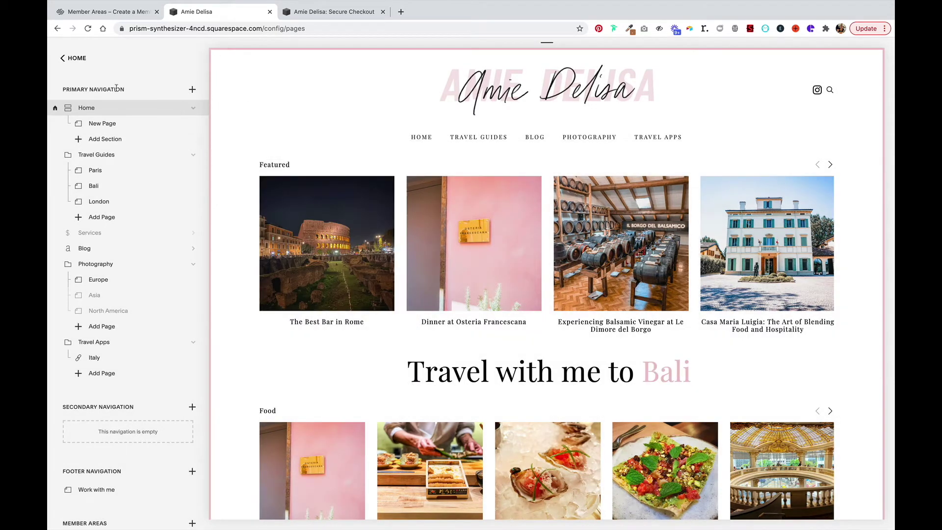
type("Travel")
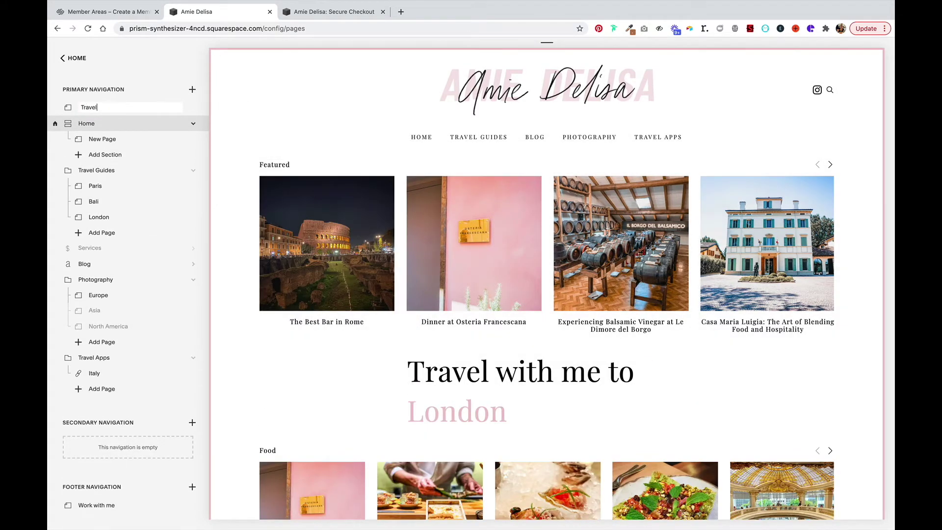
type(" Club")
key("Return")
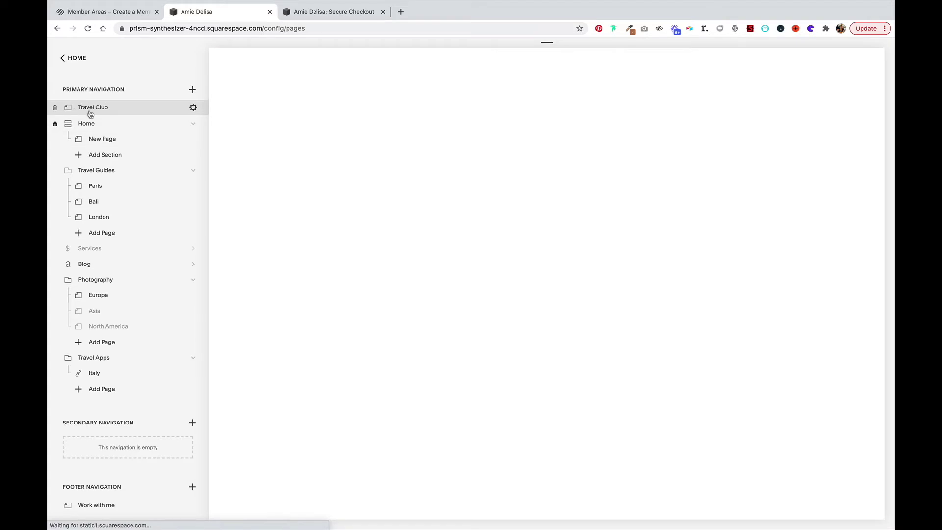
left_click_drag(95, 109, 103, 398)
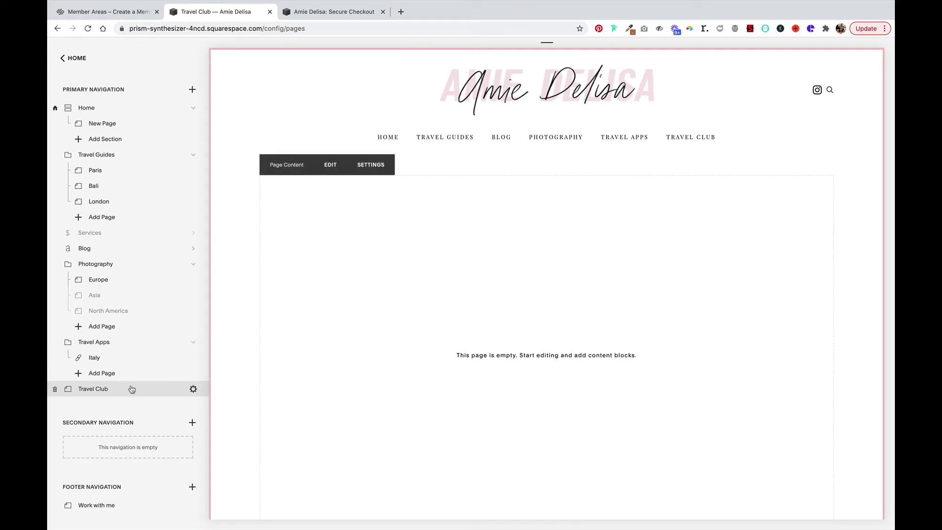
left_click(330, 164)
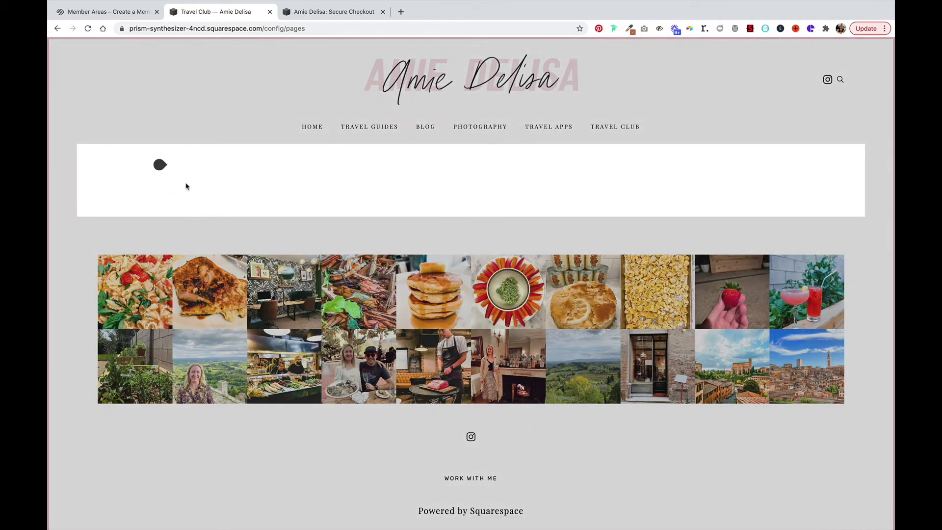
Write 'Join our travel club and discover new destinations every three months!' on the page.
left_click(175, 175)
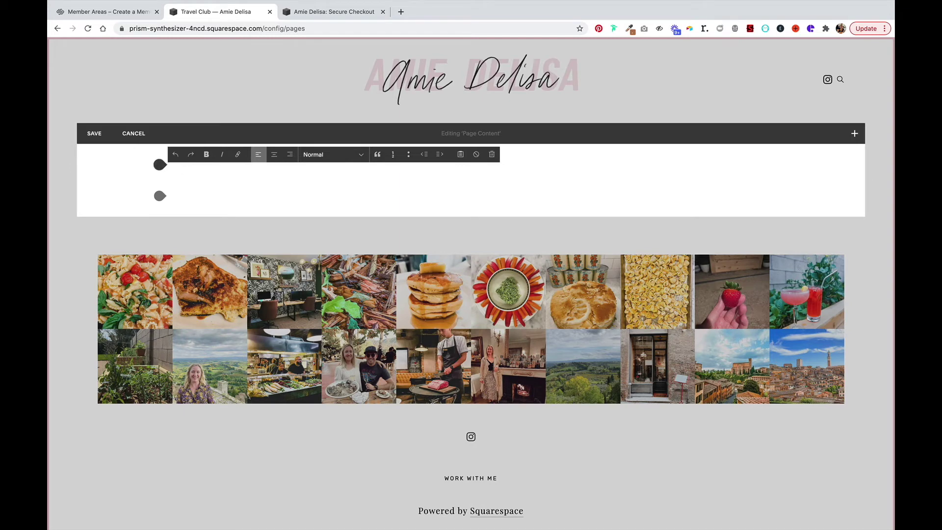
type("Join our travel clu")
type("b ")
type("and")
type(" discov")
key("BackSpace")
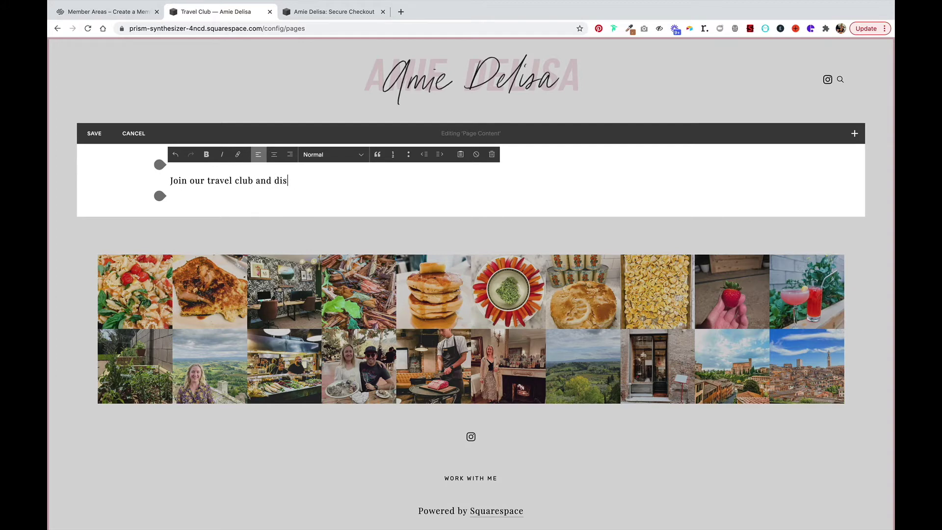
type("over new destinations every three month")
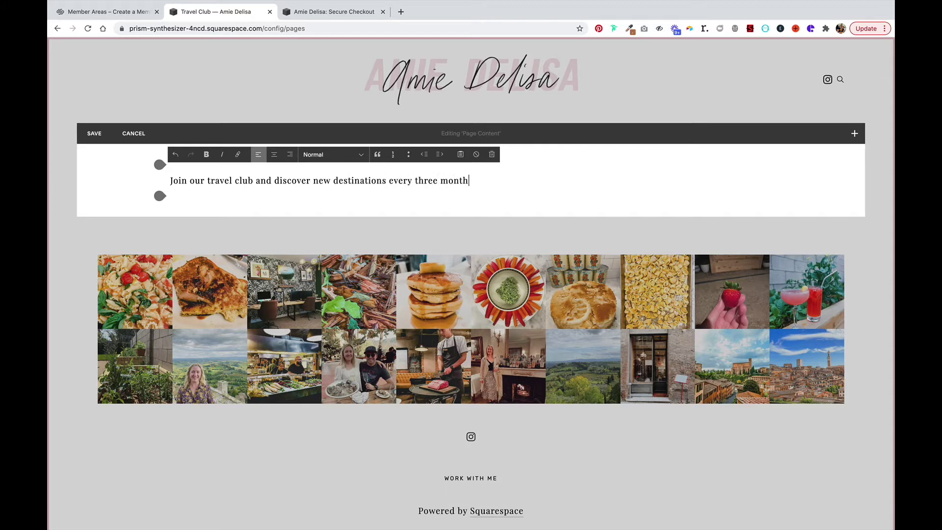
type("s!")
Centre the sentence, format it as Heading 2, and save the page.
left_click(274, 154)
left_click(336, 160)
left_click(339, 174)
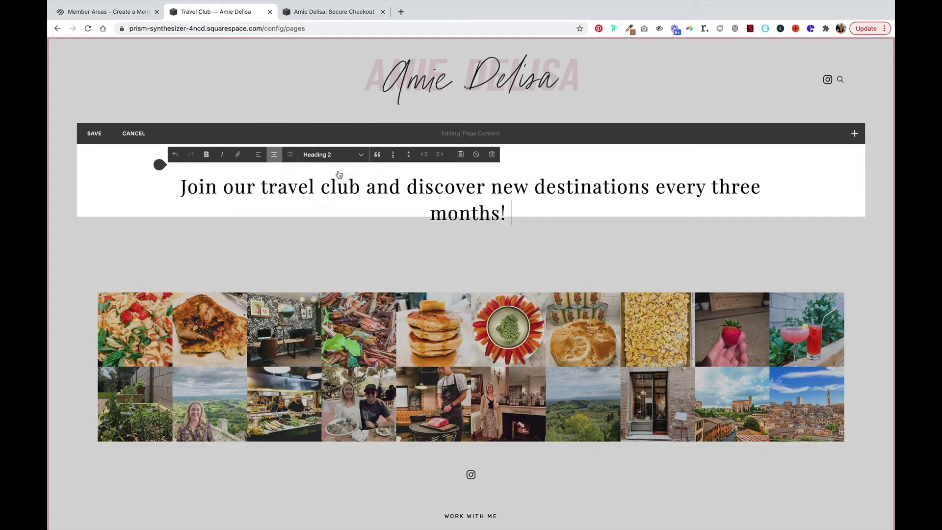
left_click(176, 249)
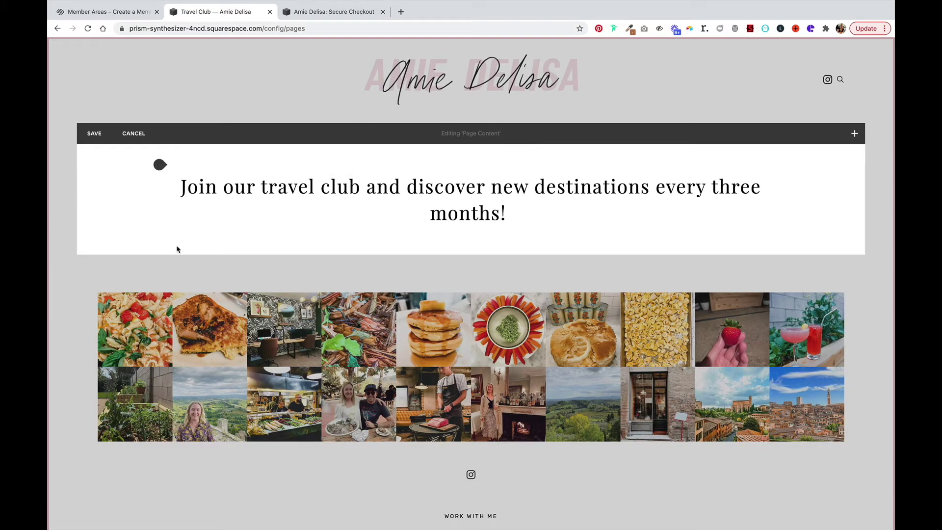
left_click(92, 133)
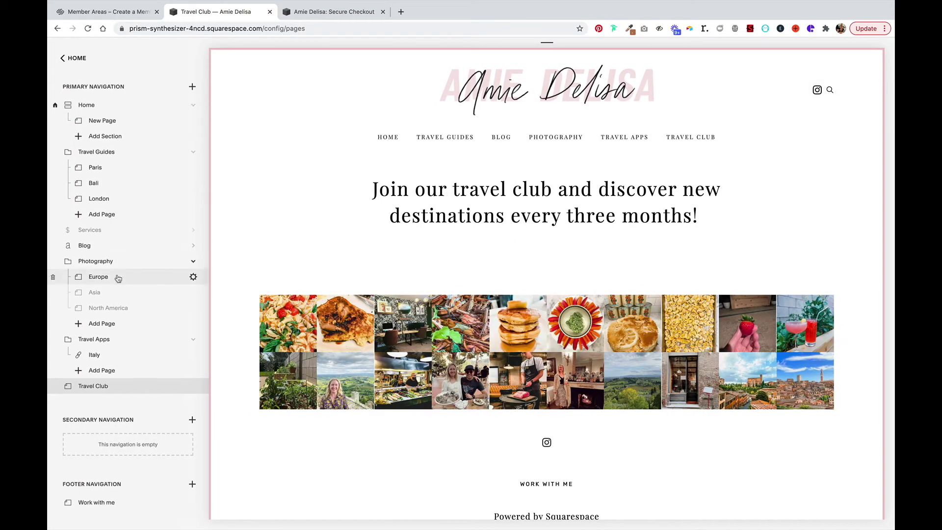
Add an Events page named 'Food Tours' inside the Travel Club member area.
scroll(117, 277, "down", 3)
scroll(118, 278, "down", 4)
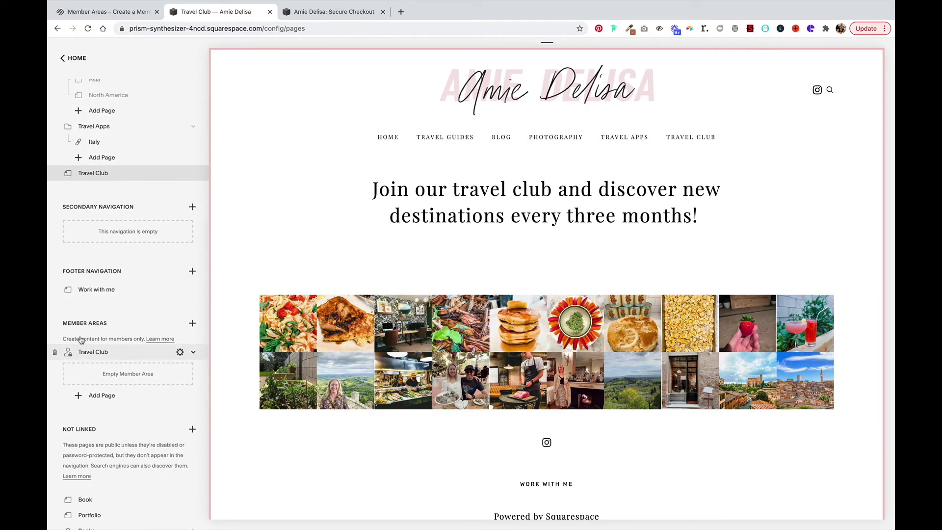
left_click(78, 395)
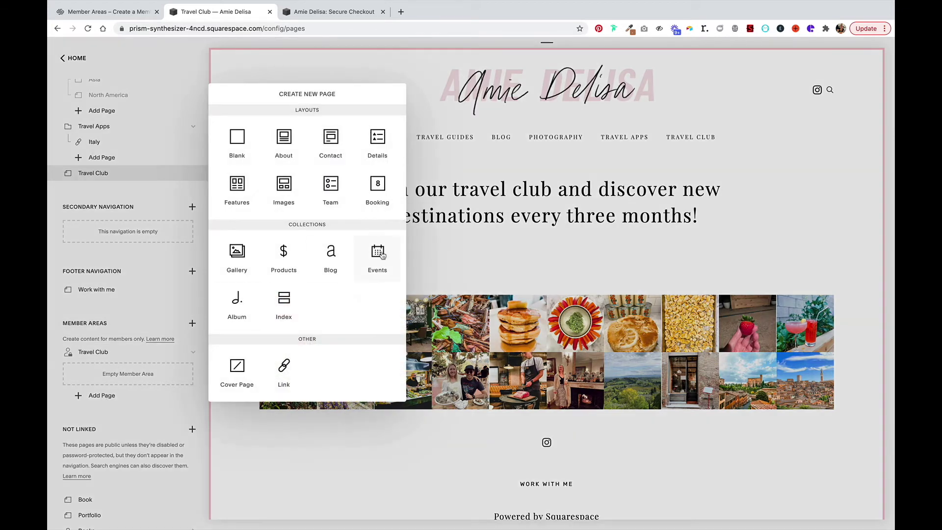
key("Escape")
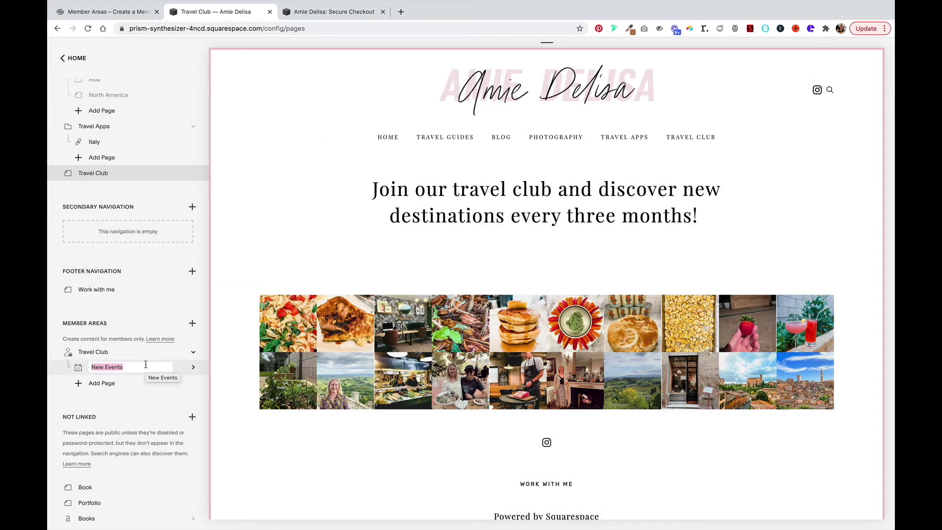
type("Food Tours")
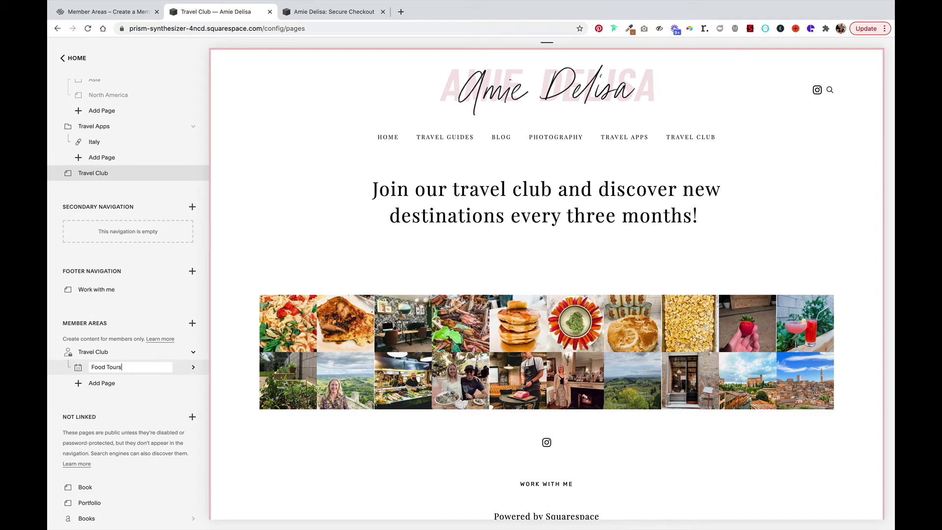
key("Return")
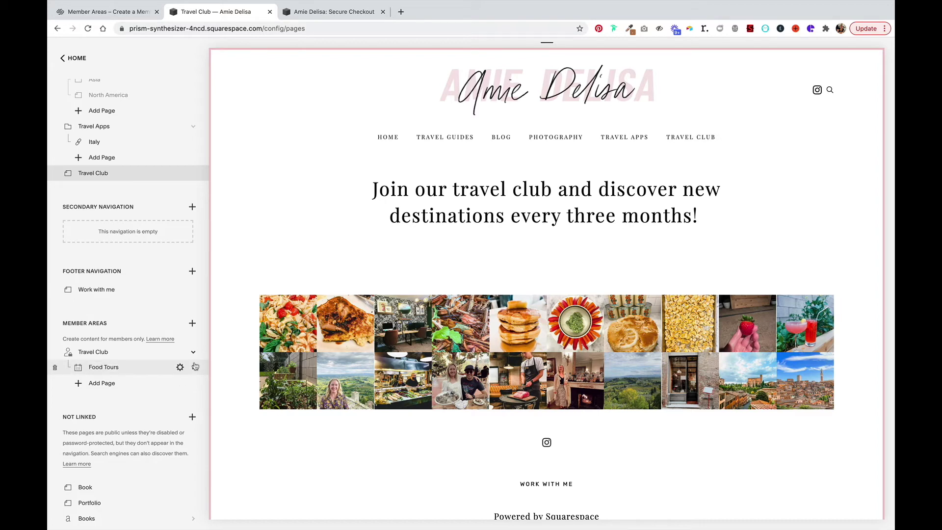
Publish a 'Street Food in Mexico City' event on Food Tours, then reopen the Travel Club page.
left_click(210, 87)
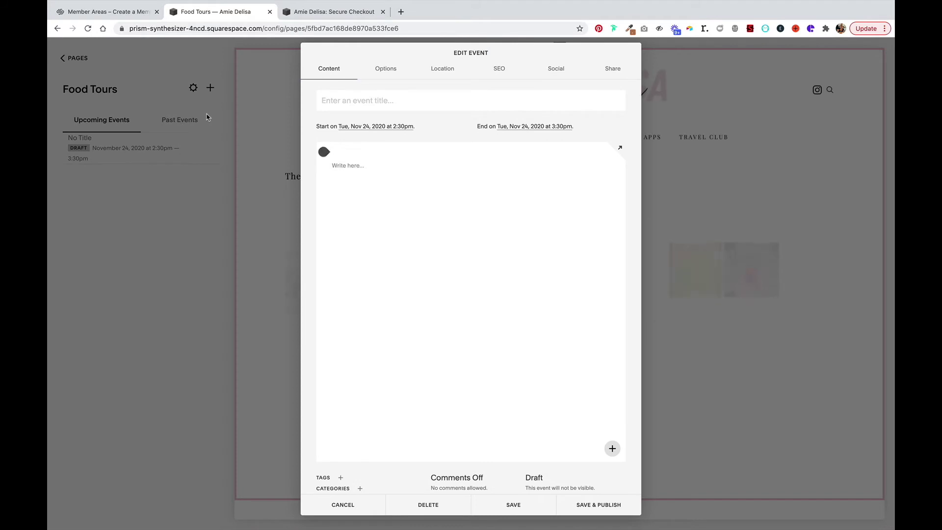
type("Street Foo")
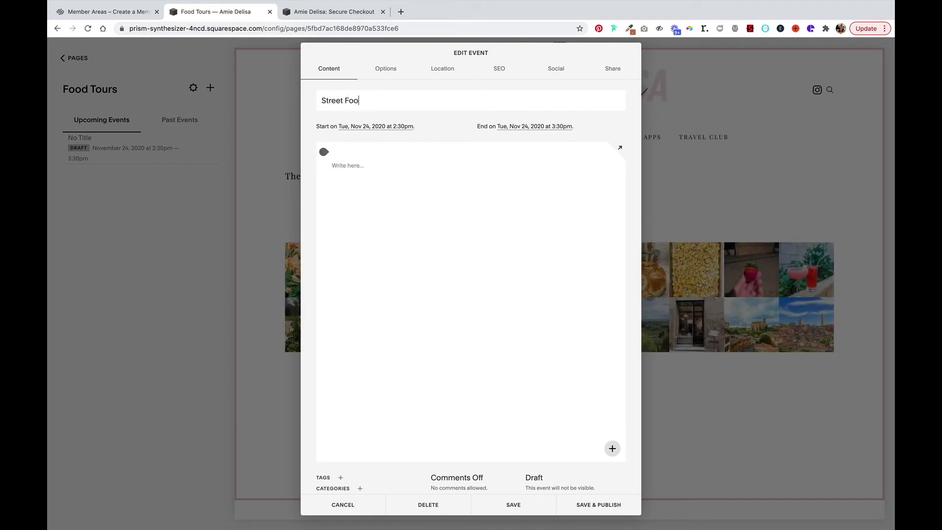
type("d in Mexico City")
left_click(598, 505)
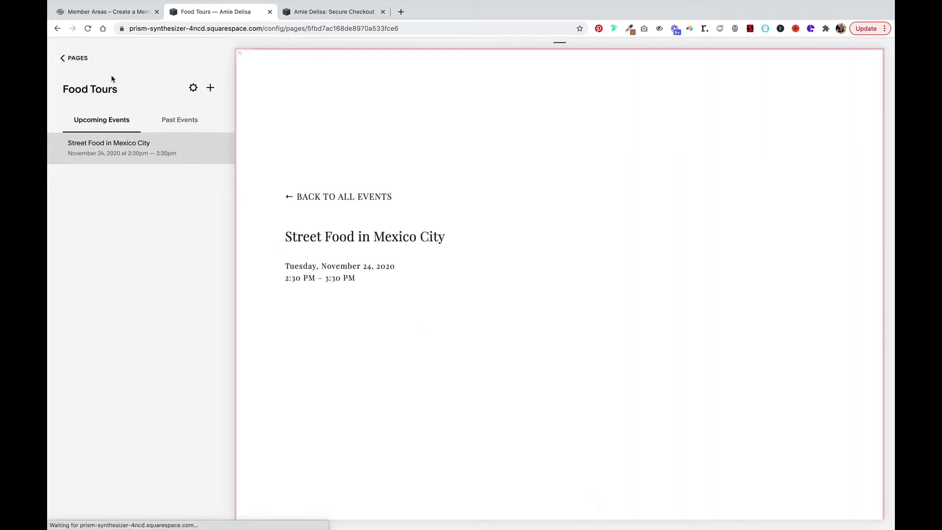
left_click(75, 58)
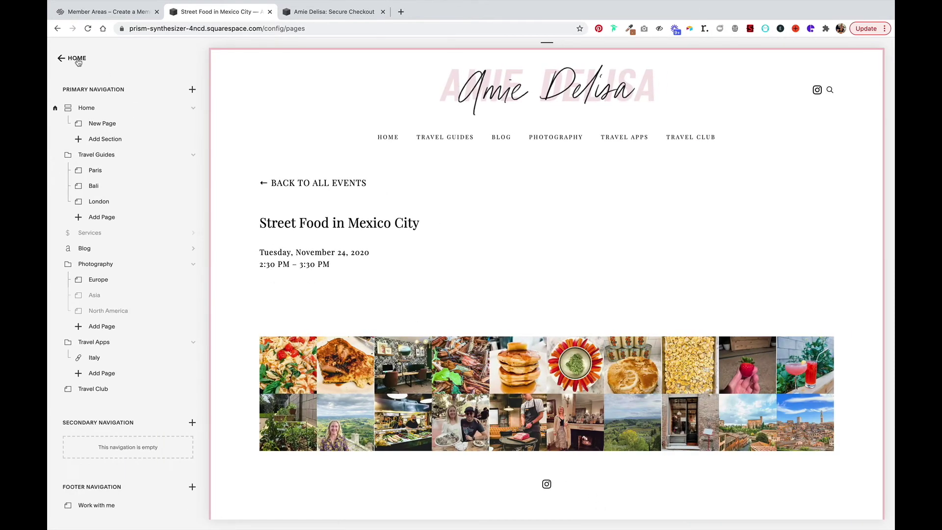
left_click(103, 388)
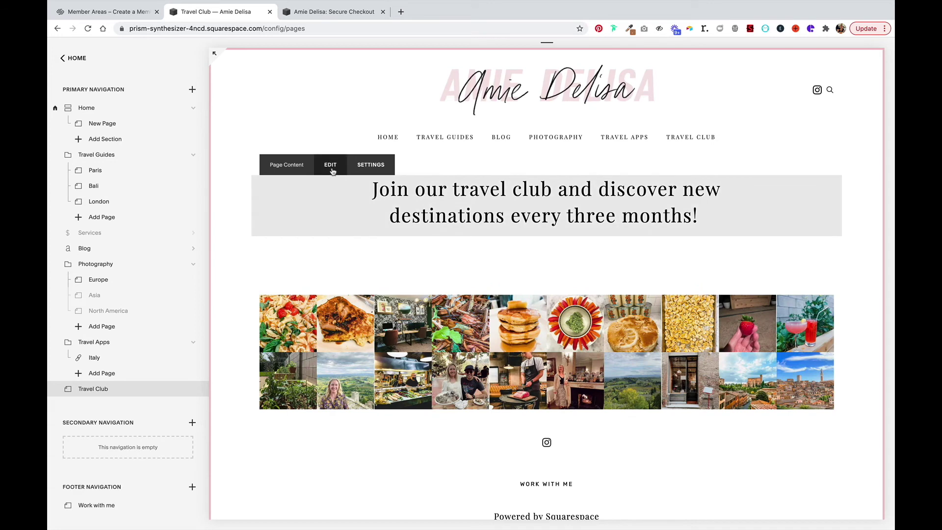
Insert a Member Sign Up block under the Travel Club heading.
left_click(330, 165)
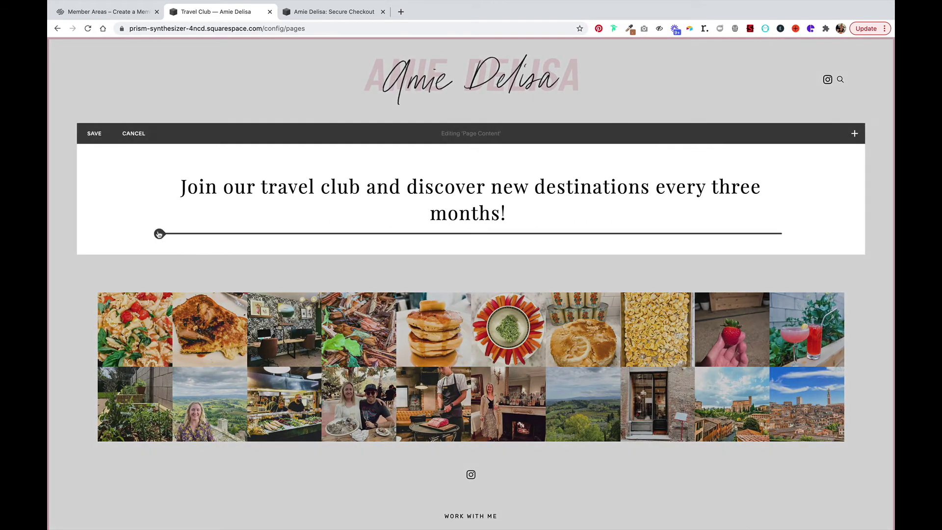
left_click(159, 234)
scroll(193, 245, "down", 5)
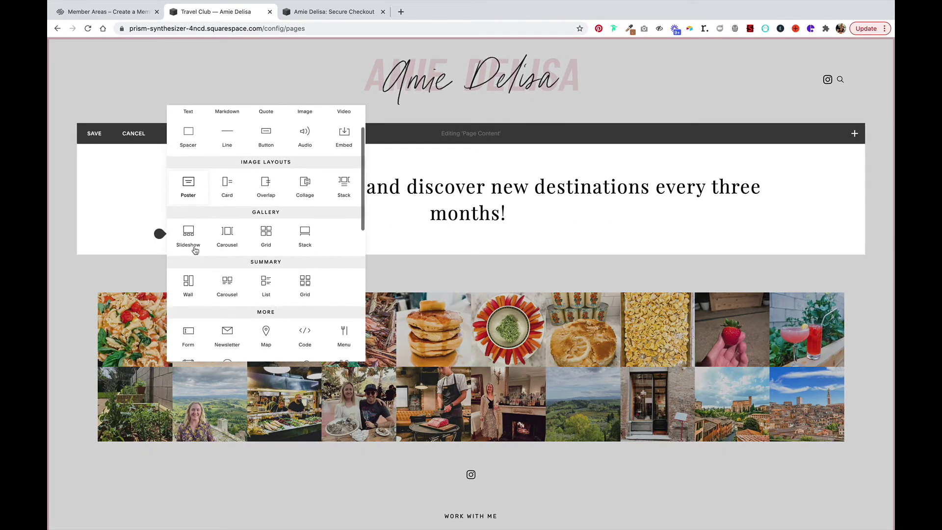
scroll(196, 240, "down", 2)
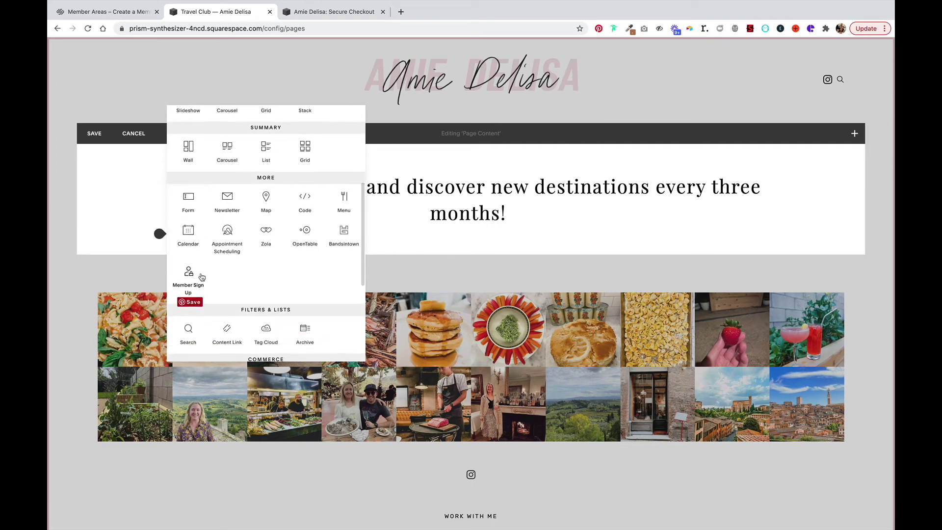
left_click(190, 285)
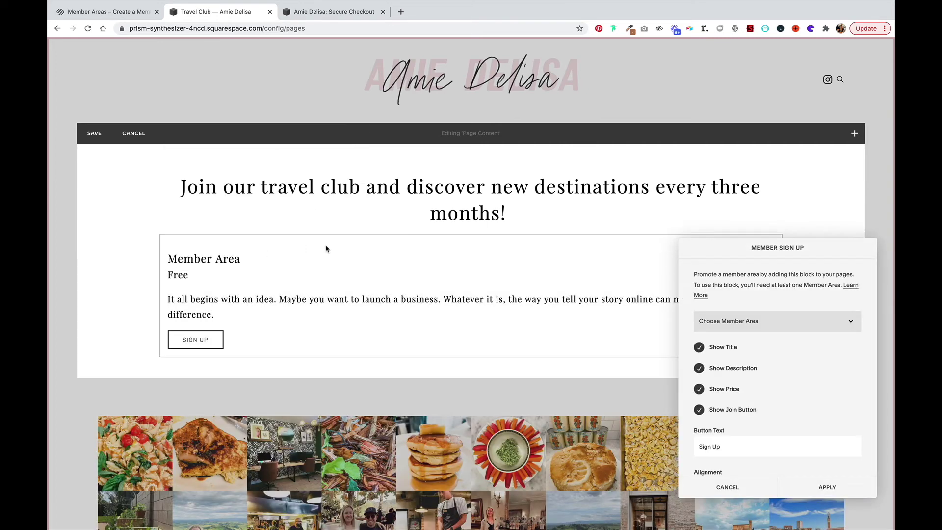
Link the sign-up block to Travel Club with button text 'become a member'.
left_click(834, 324)
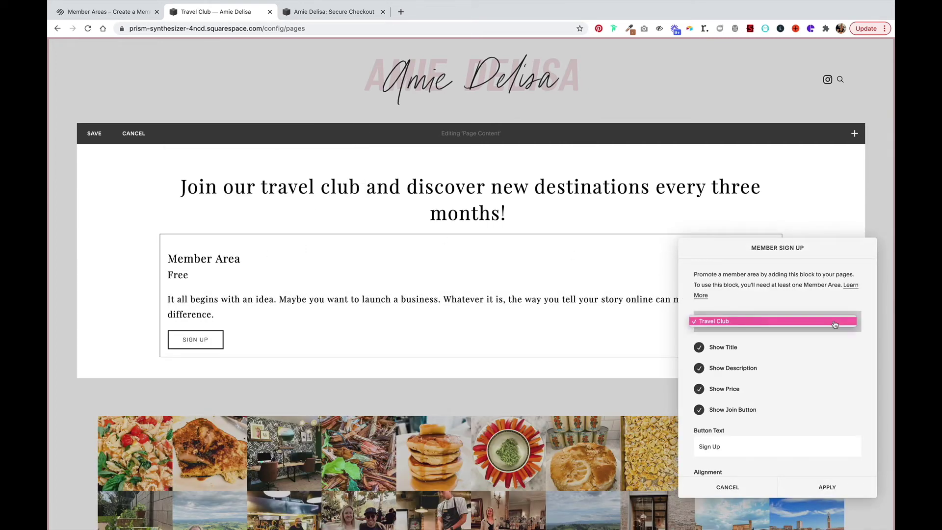
left_click(834, 323)
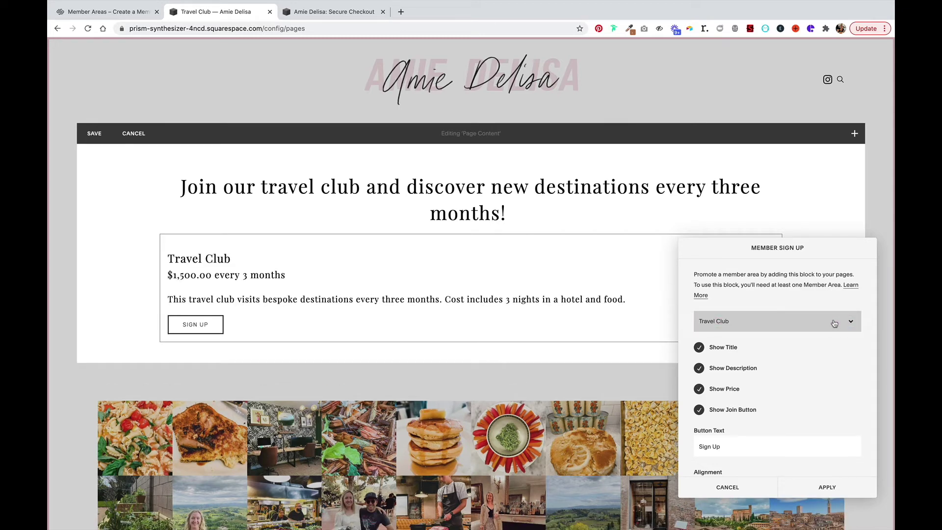
triple_click(757, 445)
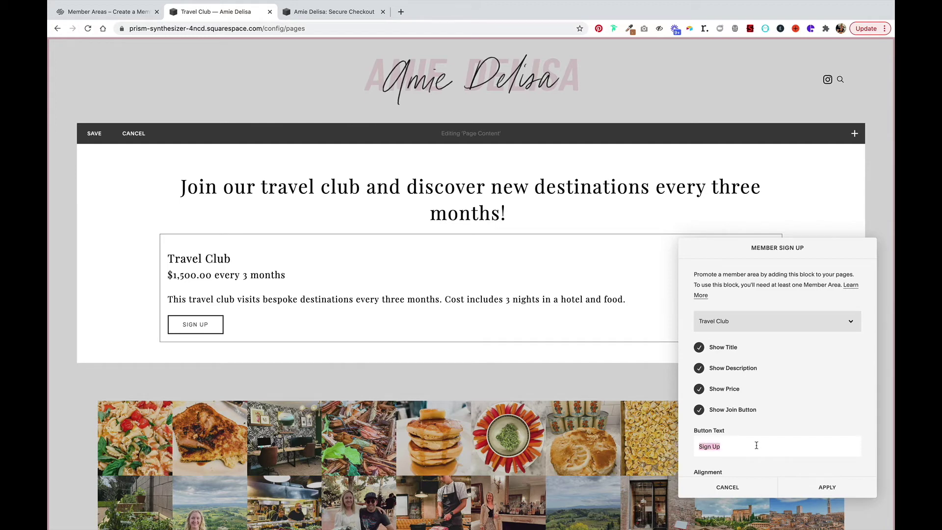
type("become a member")
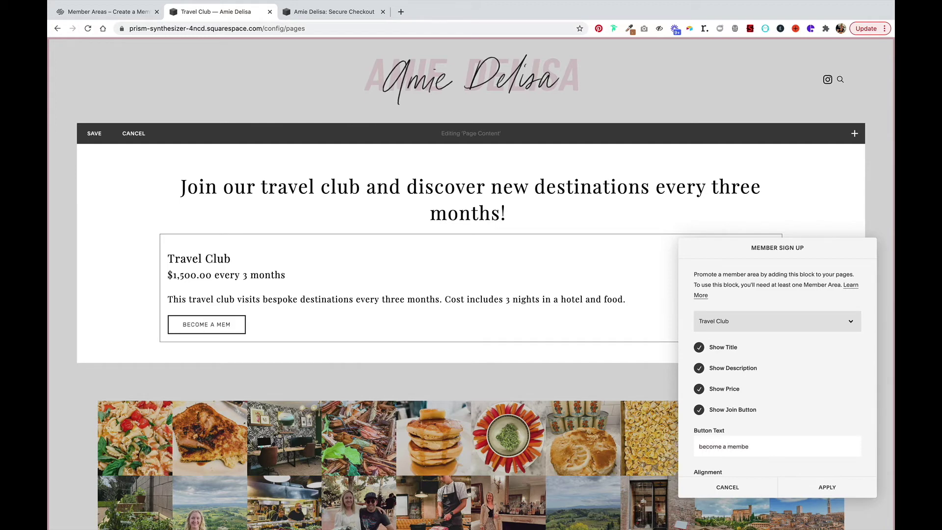
left_click(816, 486)
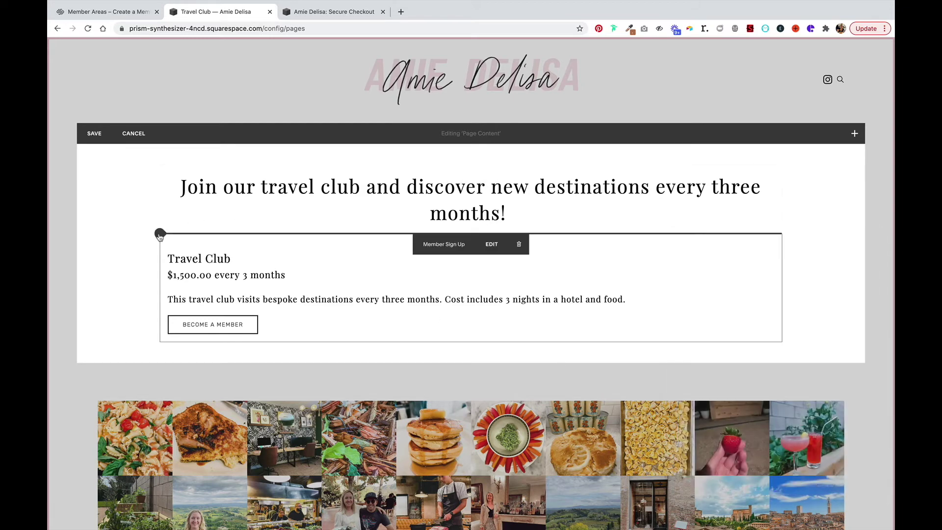
Place spacer blocks on both sides of the sign-up block and resize columns to centre it.
left_click(160, 233)
left_click(188, 187)
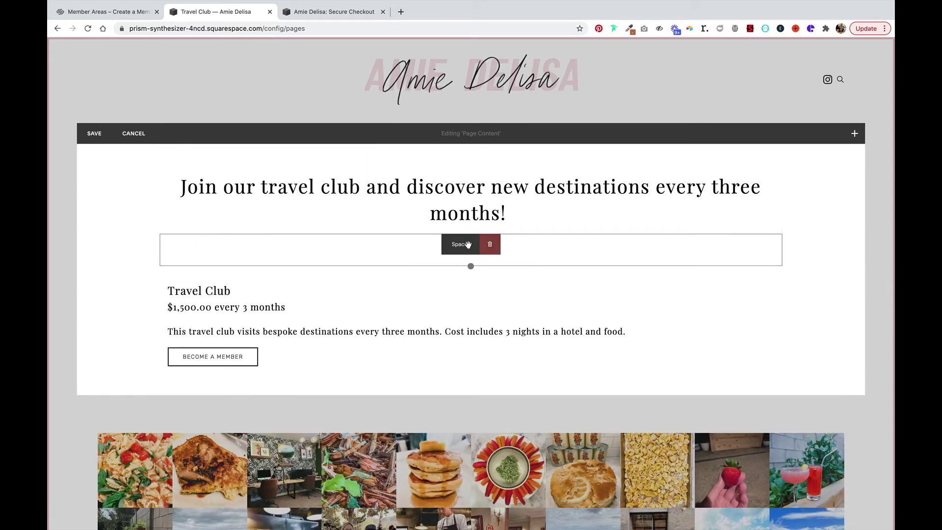
left_click_drag(466, 244, 162, 343)
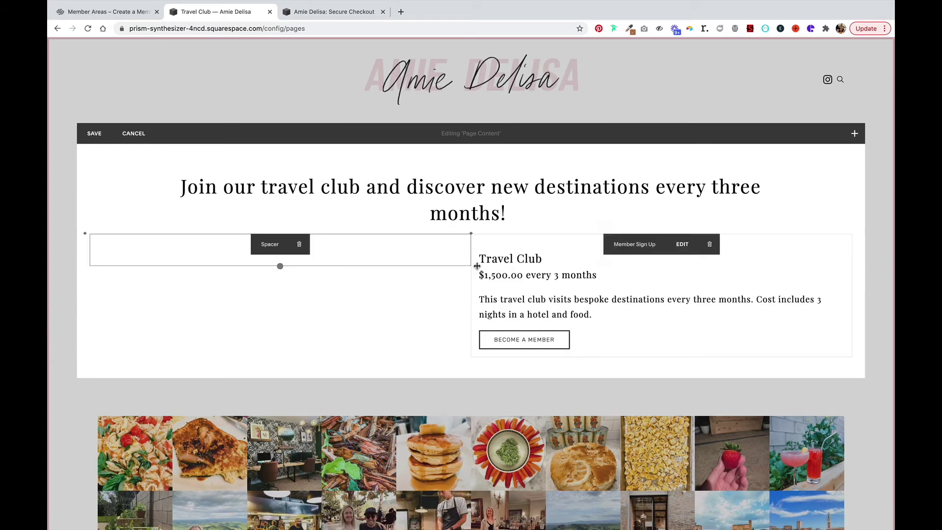
left_click_drag(471, 259, 356, 259)
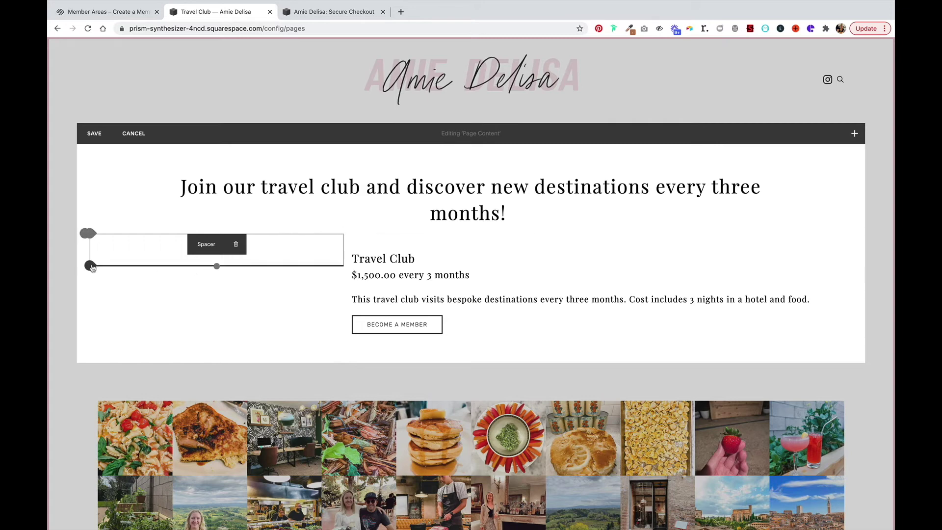
left_click(90, 267)
left_click(116, 222)
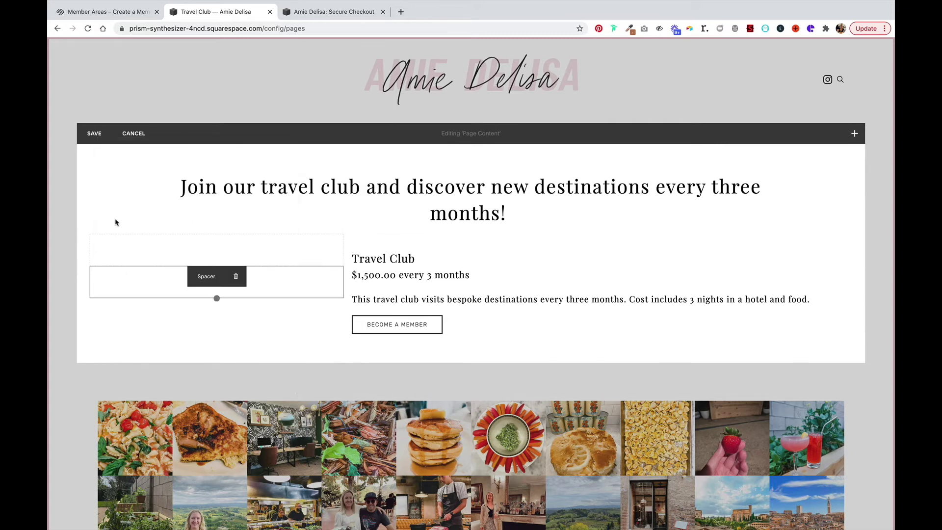
left_click_drag(198, 276, 734, 280)
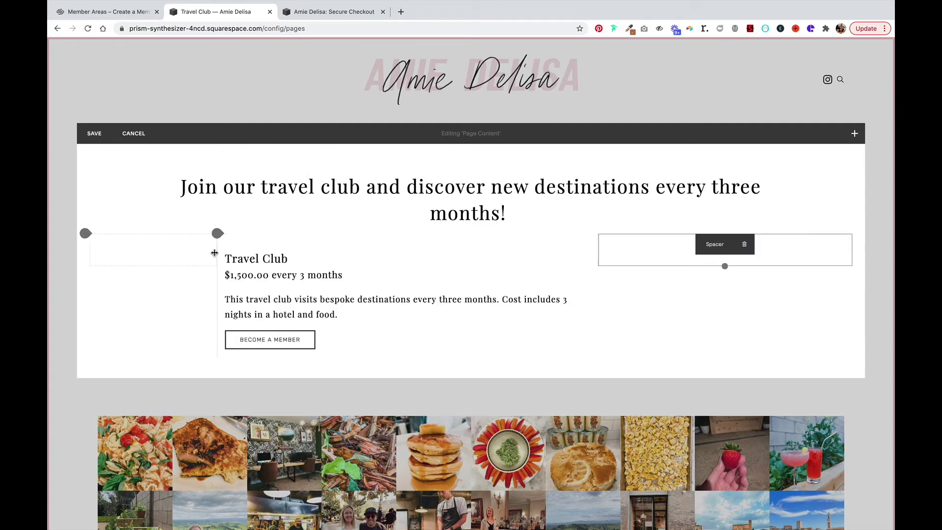
left_click_drag(214, 253, 417, 260)
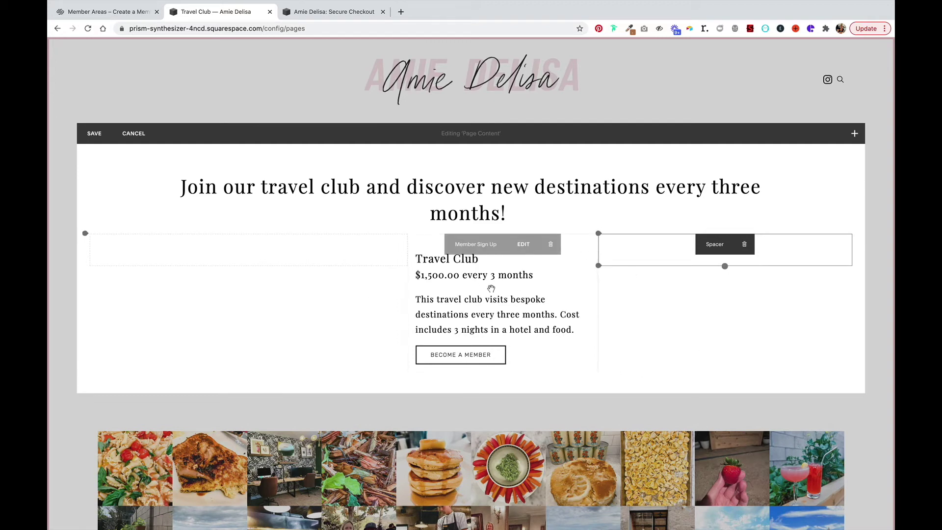
Set the sign-up block's alignment to Center, adjust its width, and save the page.
left_click(523, 244)
scroll(699, 432, "down", 1)
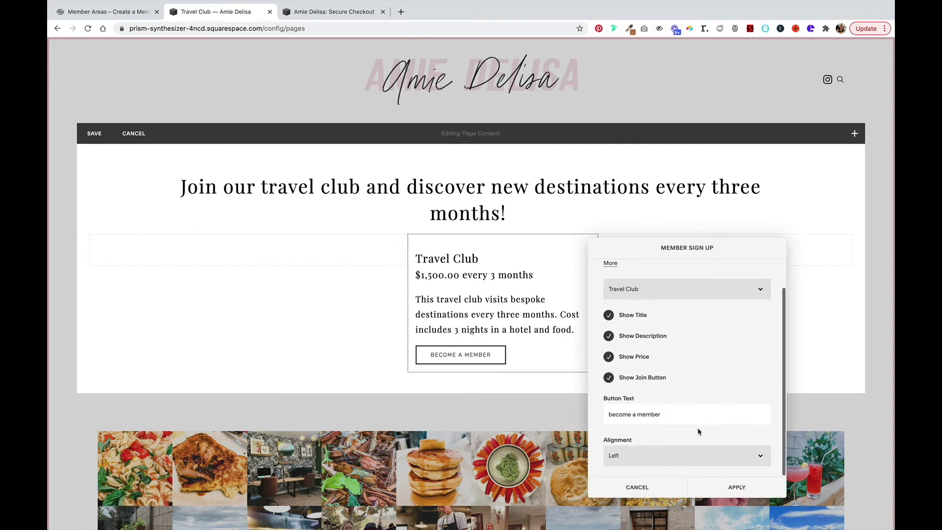
left_click(699, 456)
left_click(699, 463)
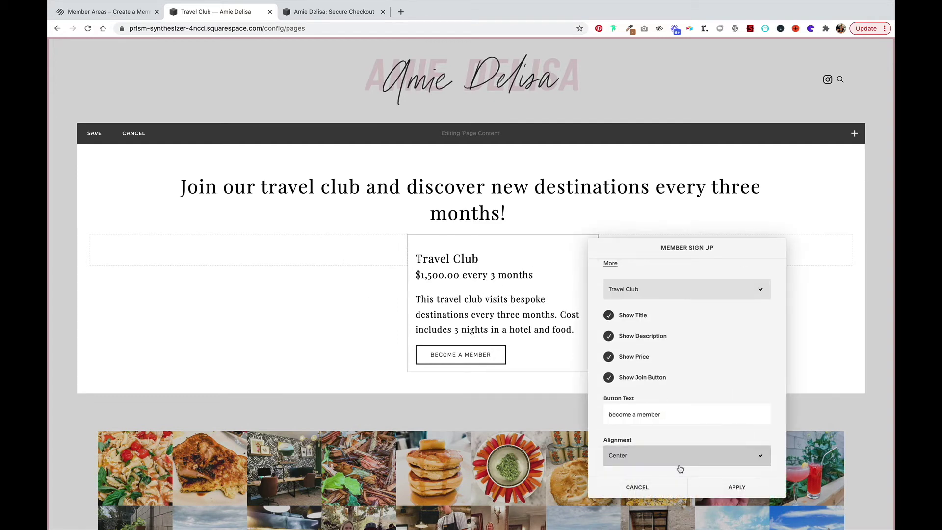
left_click(701, 485)
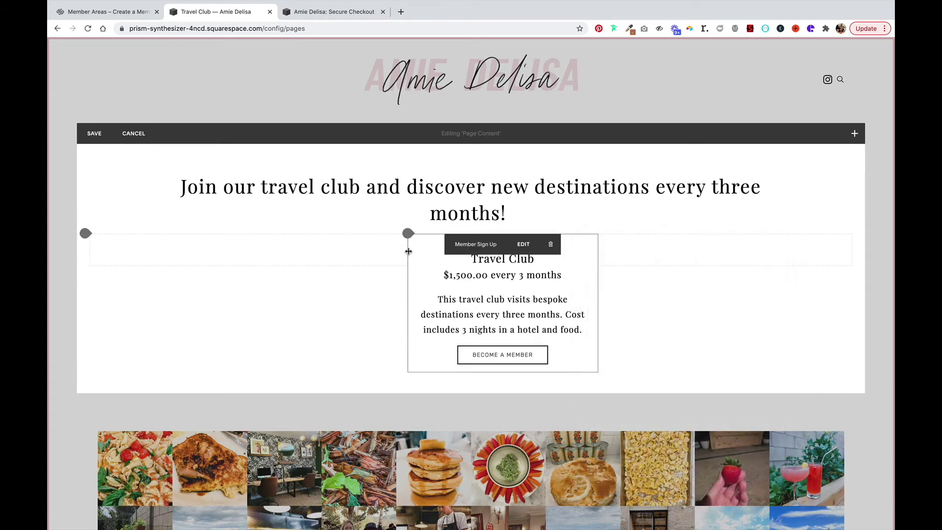
left_click_drag(408, 251, 368, 249)
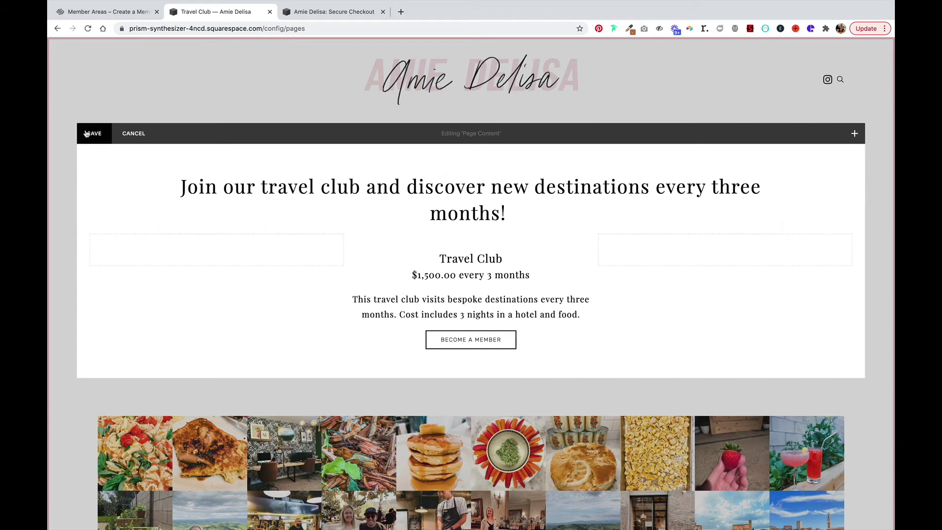
left_click(87, 134)
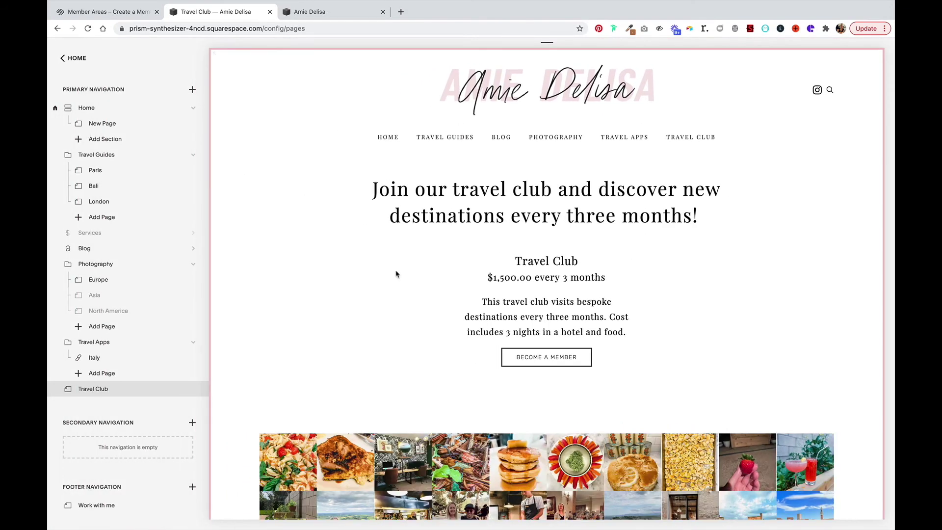
Open the Join Travel Club sign-up form from the live site's Travel Club page.
left_click(314, 12)
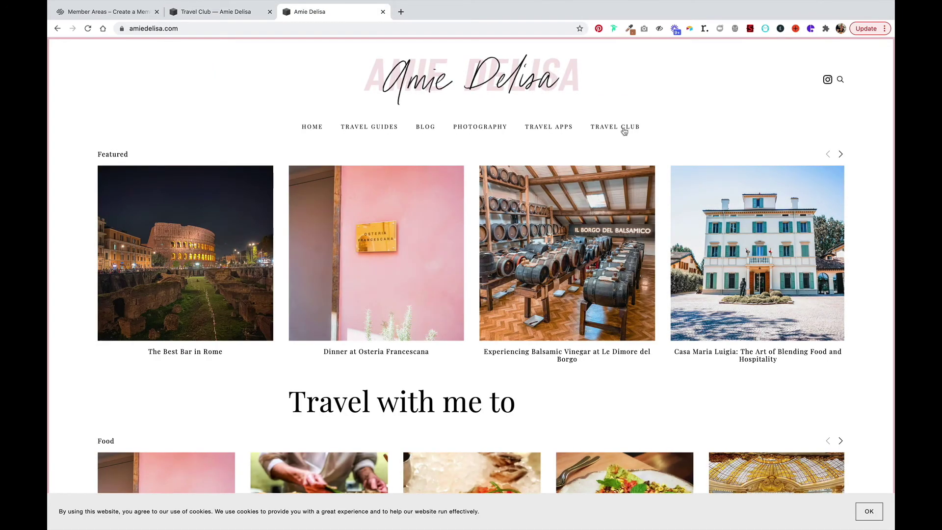
left_click(624, 131)
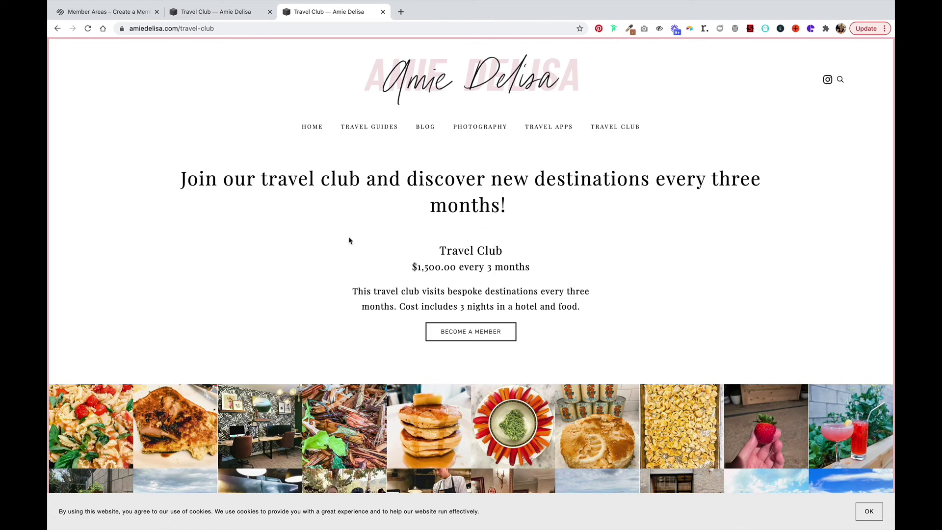
left_click(467, 337)
Fill in the member's first and last name, e-mail address and account password.
left_click(398, 241)
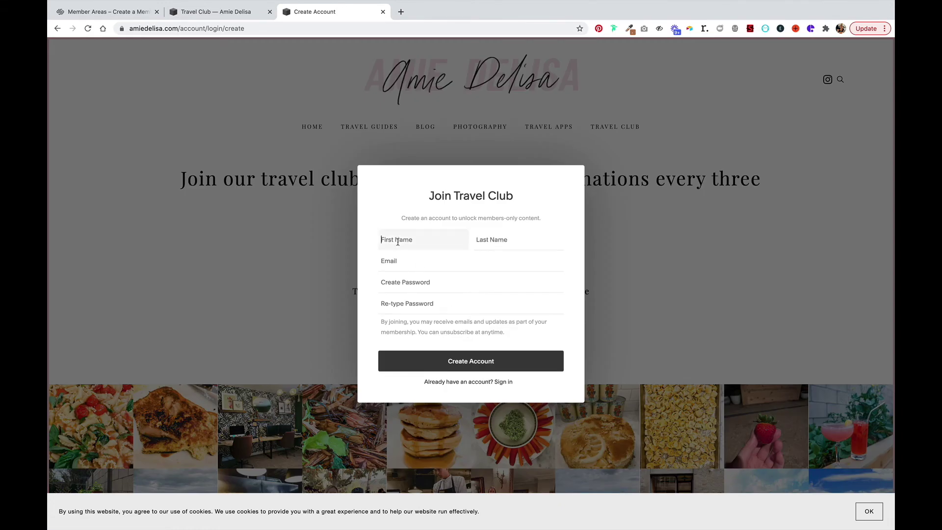
key("Tab")
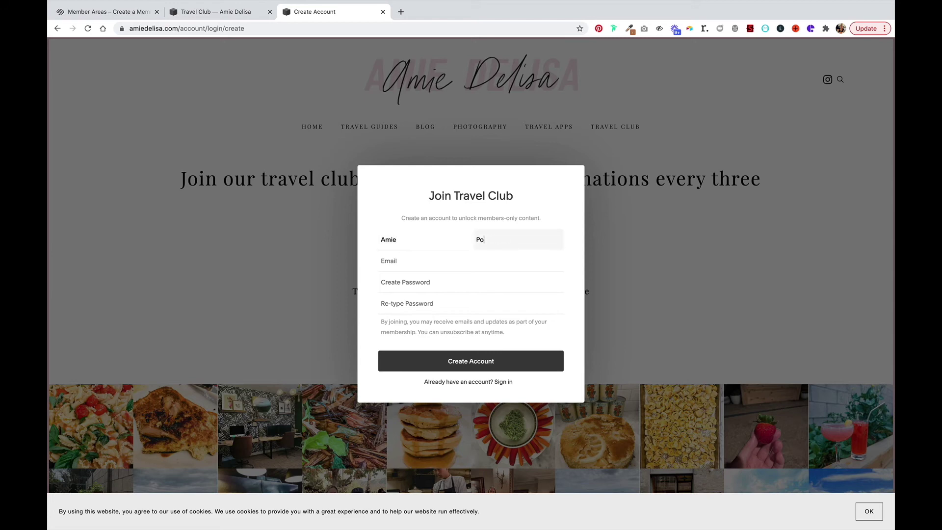
key("Tab")
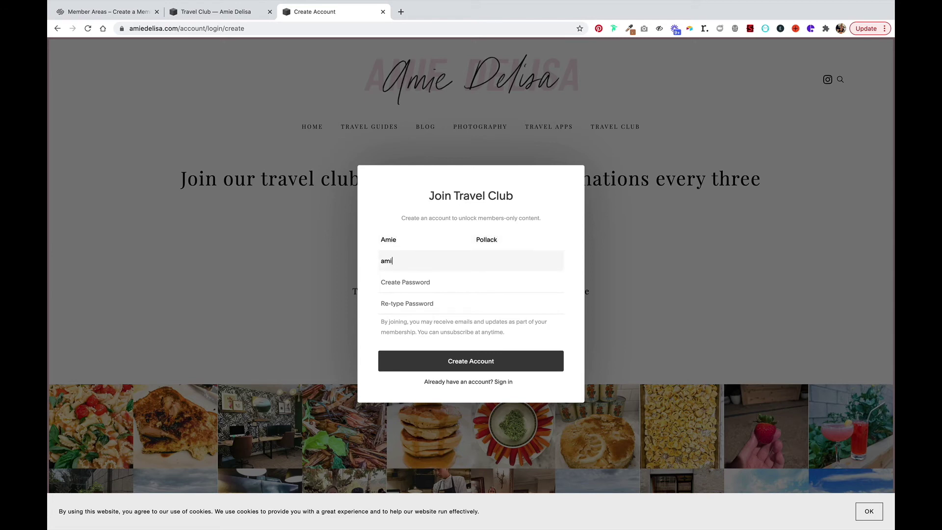
key("Tab")
type("••")
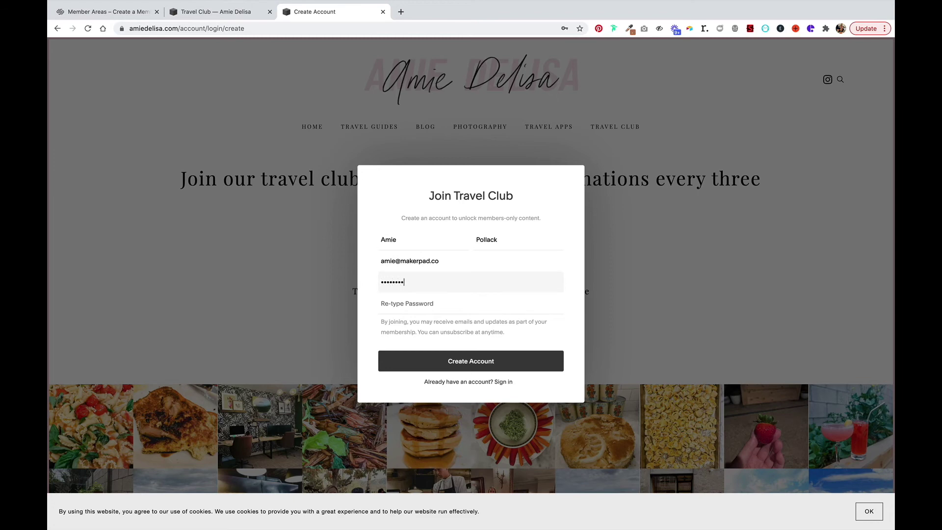
type("•")
key("Tab")
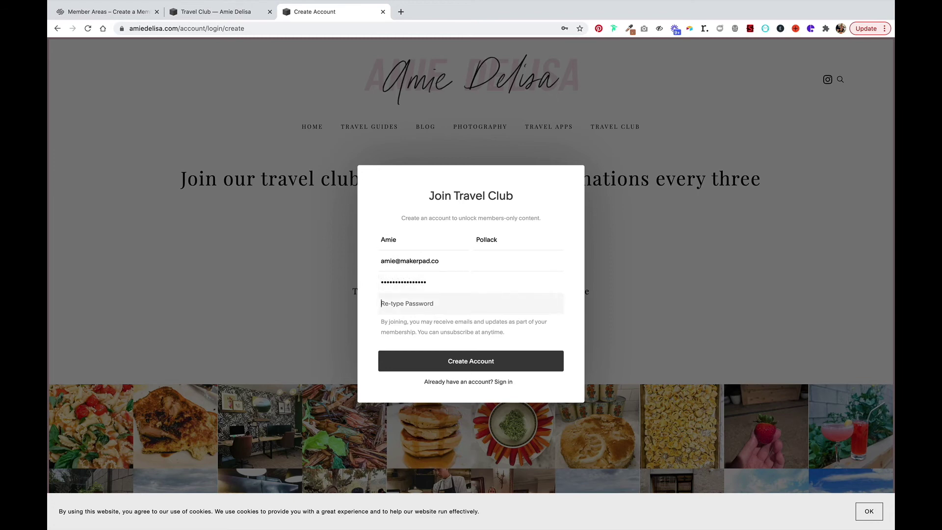
type("•")
Create the test member account, then sign out from the $1,500.00 checkout and return to the pages list.
left_click(471, 361)
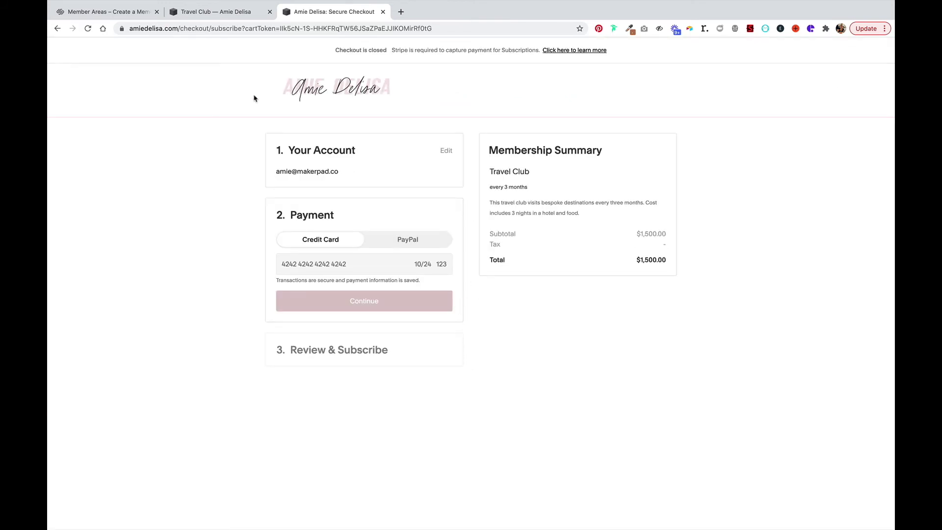
left_click(446, 150)
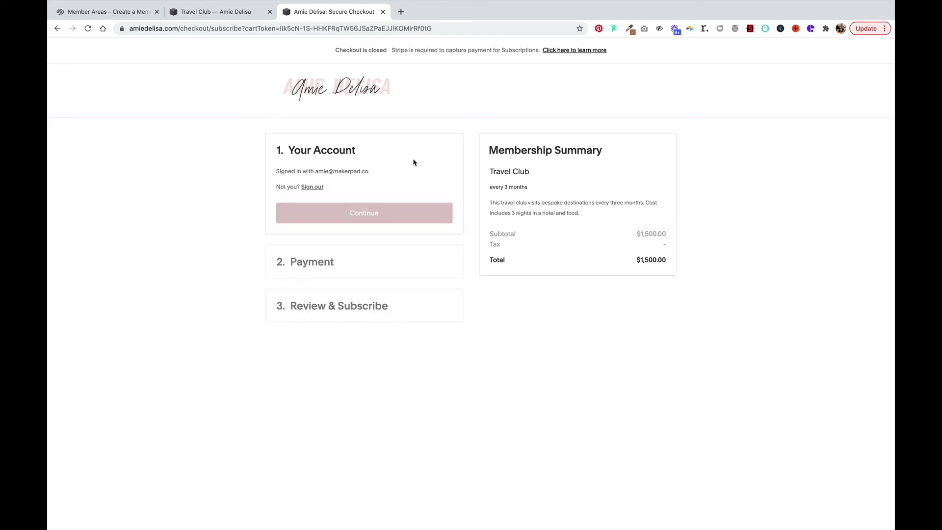
left_click(322, 188)
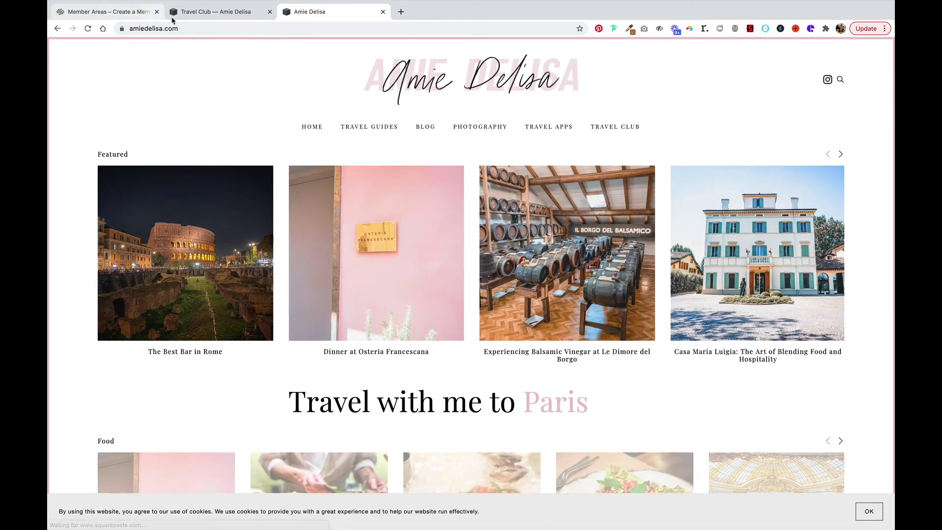
left_click(190, 13)
Change the Travel Club member area fee from $1,500.00 every 3 months to Free and save it.
scroll(123, 319, "down", 4)
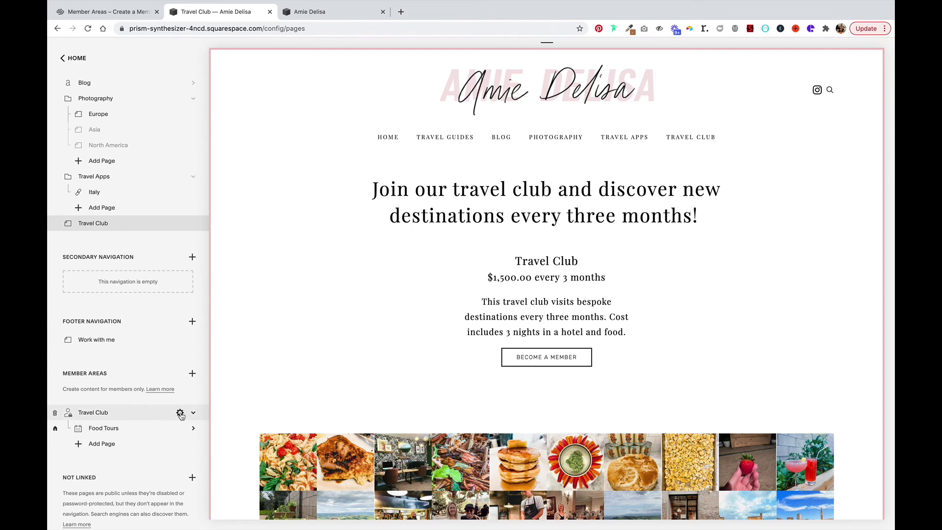
left_click(180, 413)
left_click(283, 214)
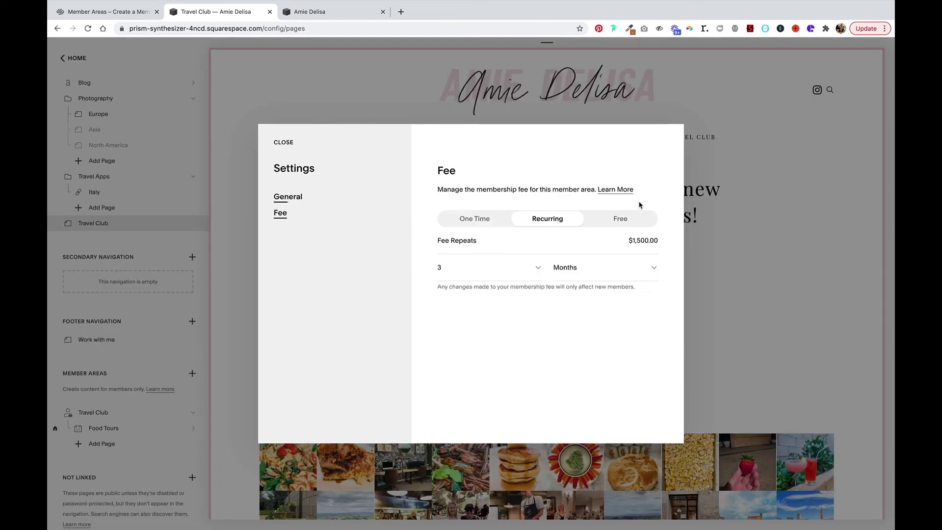
left_click(627, 221)
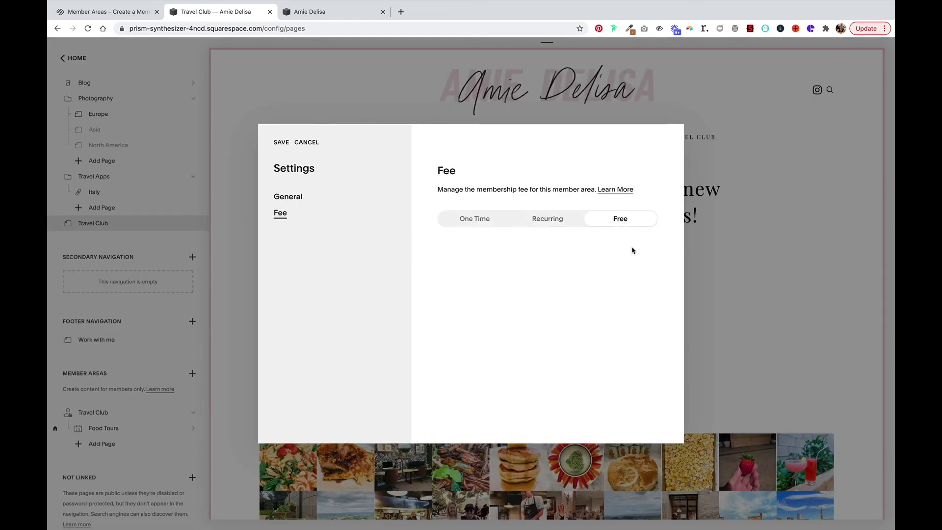
left_click(281, 143)
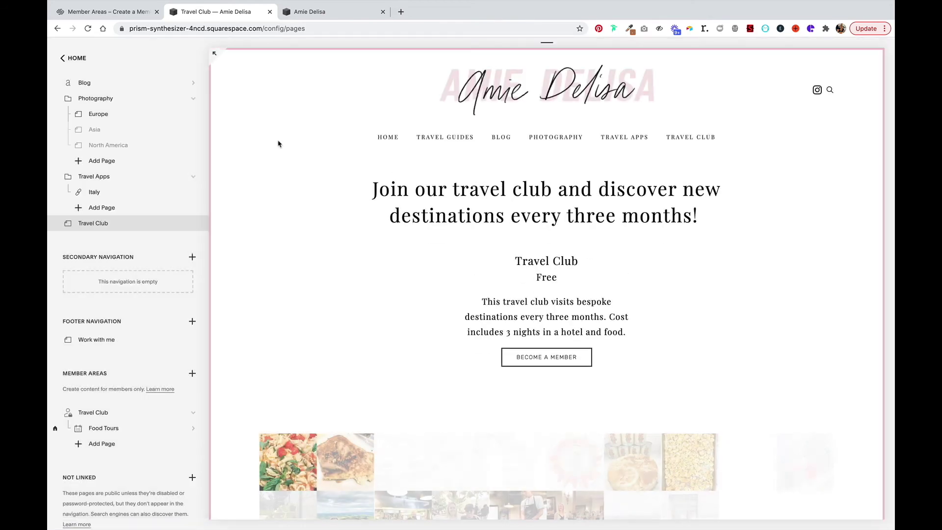
left_click(317, 12)
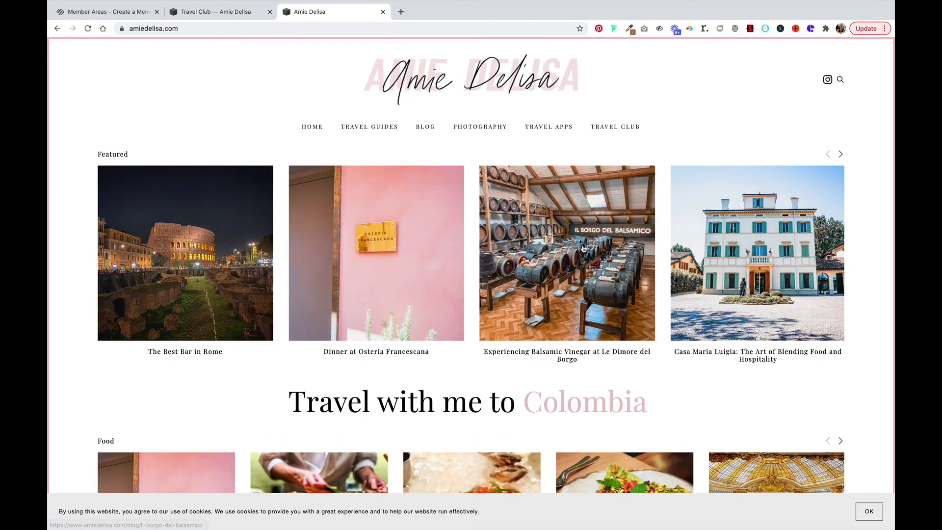
Open the Travel Club sign-up form and enter the member's first name, last name and e-mail.
left_click(616, 127)
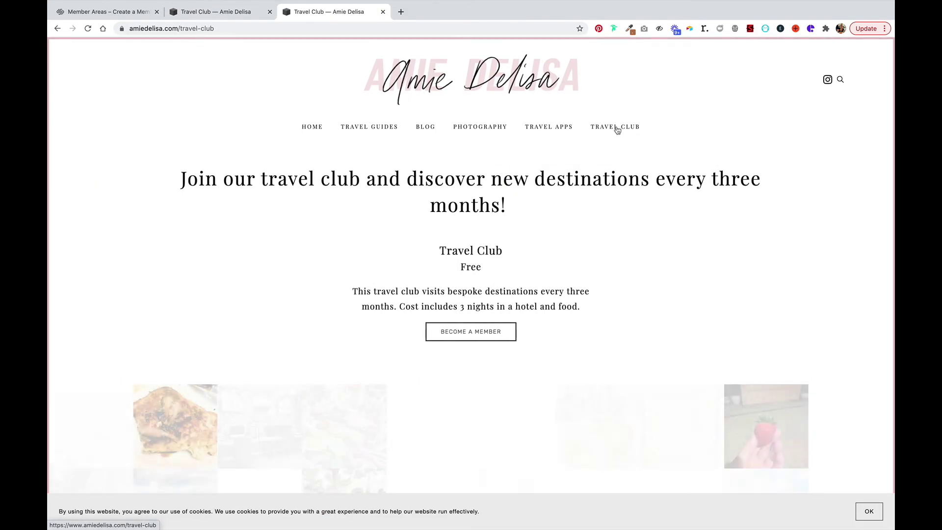
left_click(452, 339)
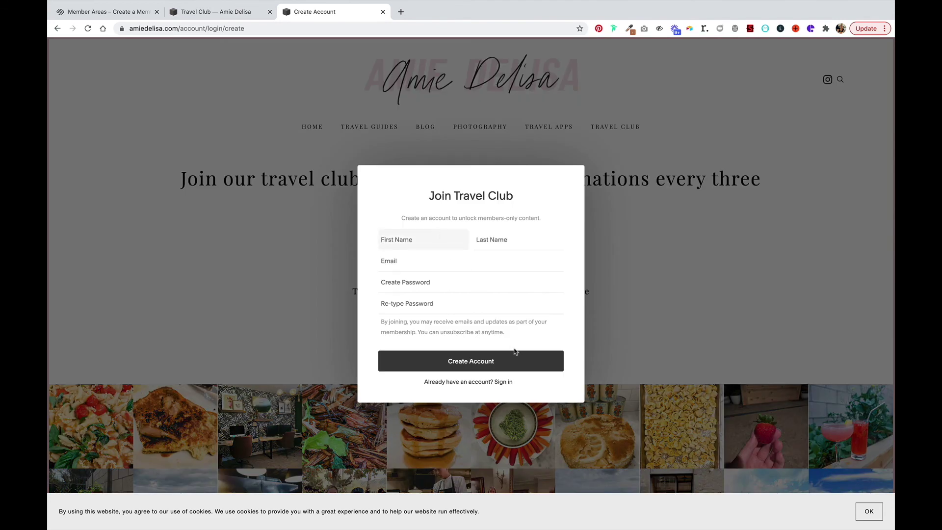
key("Tab")
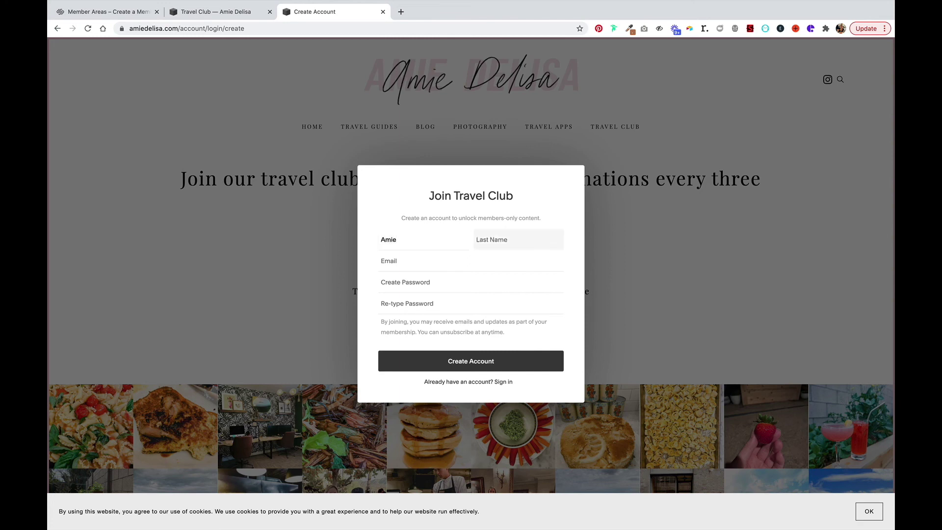
key("Tab")
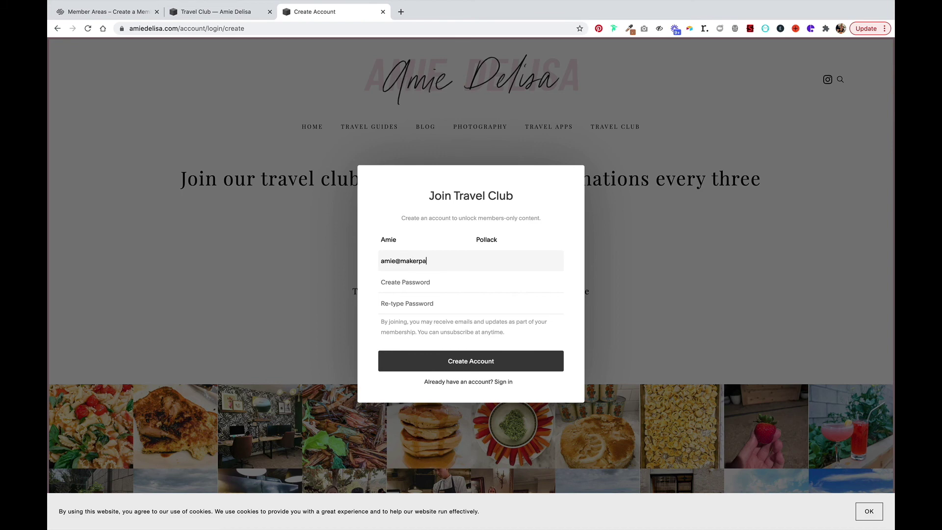
Enter and confirm the account password, then create the free Travel Club member account.
key("Tab")
type("••")
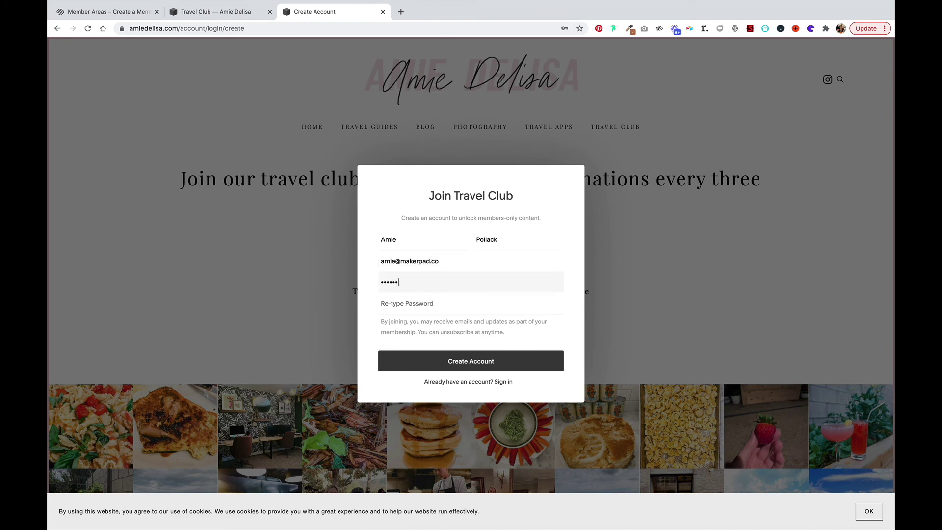
key("Tab")
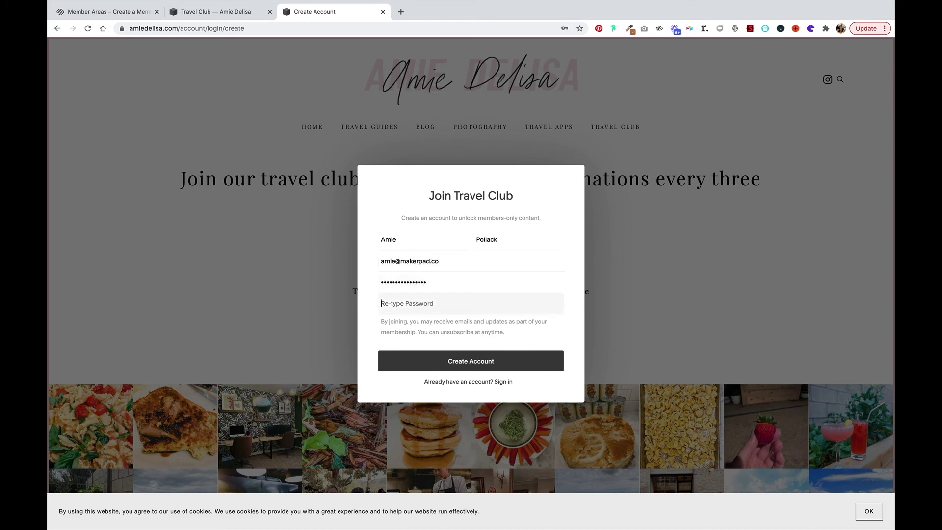
type("•")
left_click(474, 361)
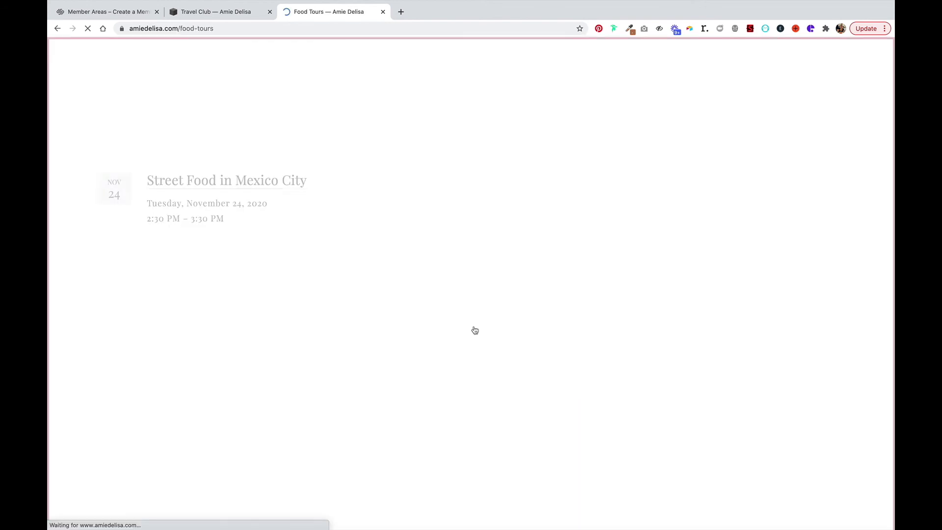